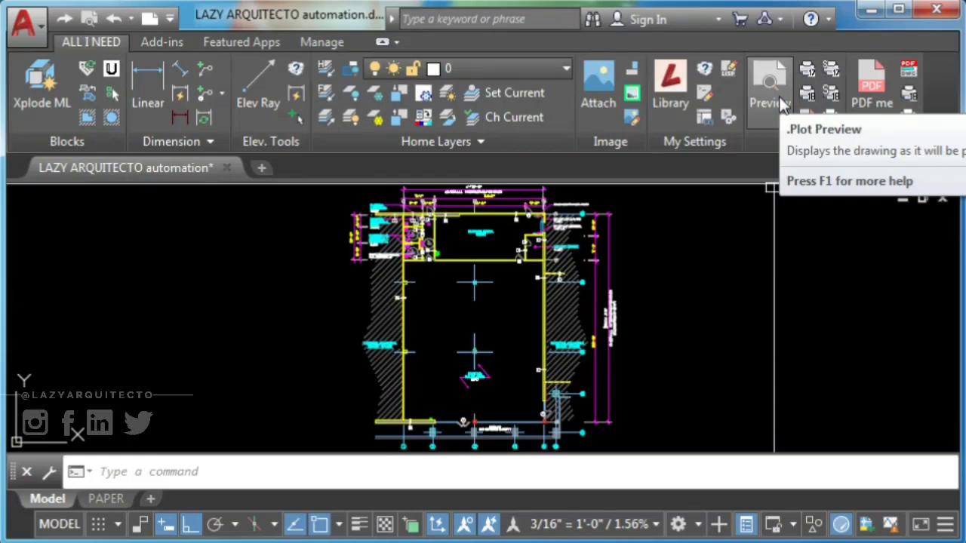
- Preview the current drawing's plot, then close the preview
left_click(783, 105)
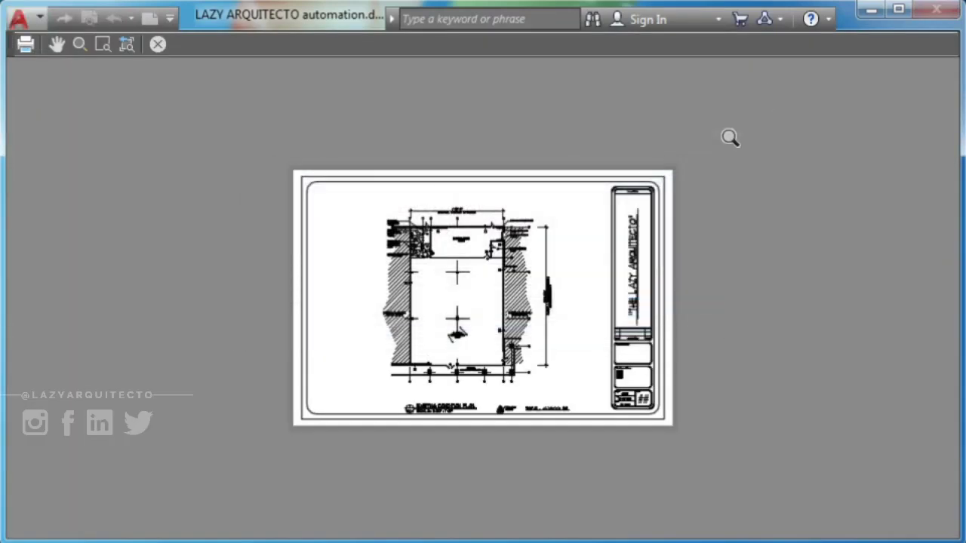
scroll(417, 249, "up", 5)
scroll(417, 249, "down", 5)
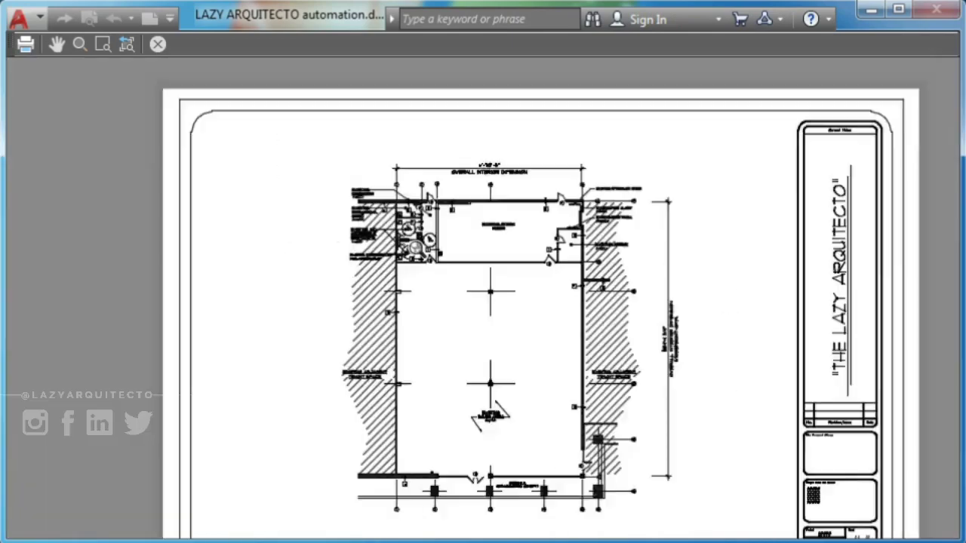
key("Escape")
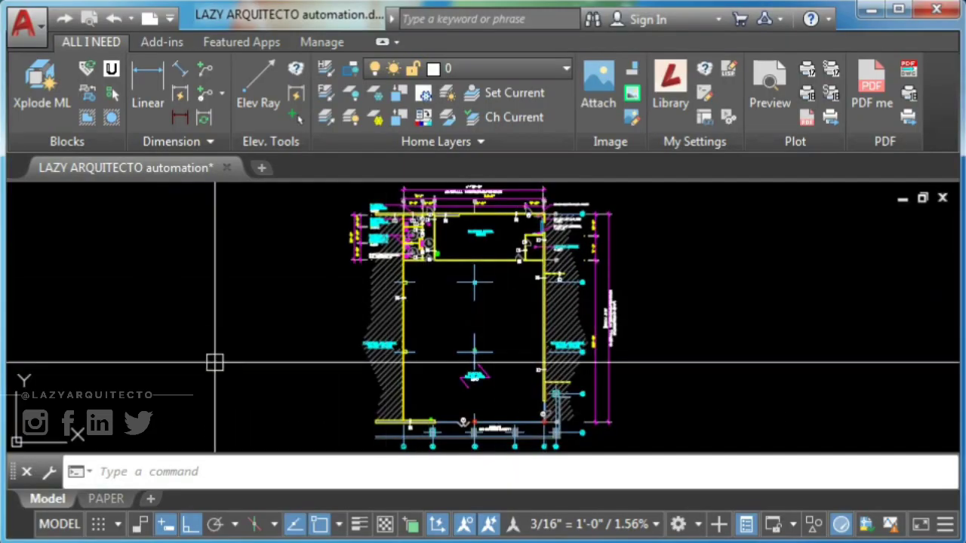
- On the PAPER layout, set What to plot to Extents, preview it, then cancel plotting
left_click(107, 499)
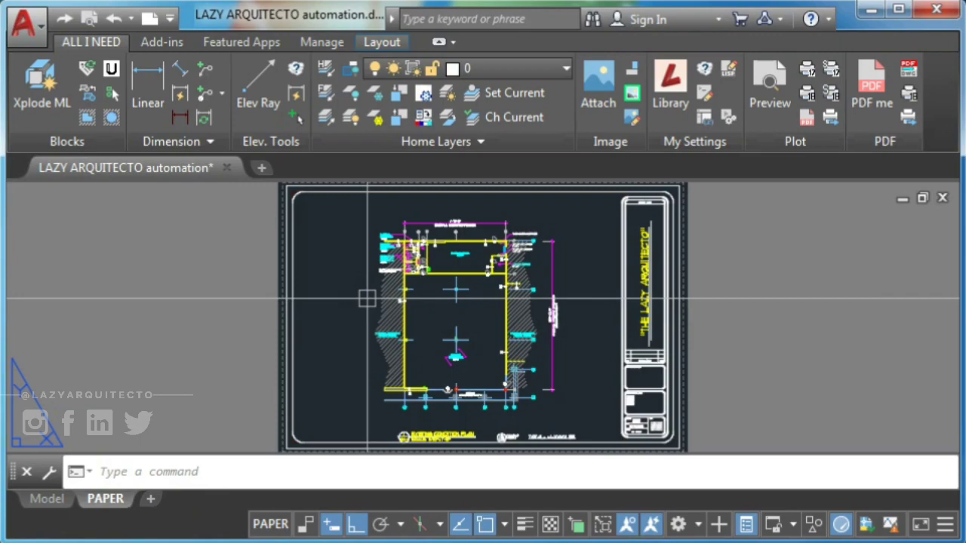
key("ctrl+p")
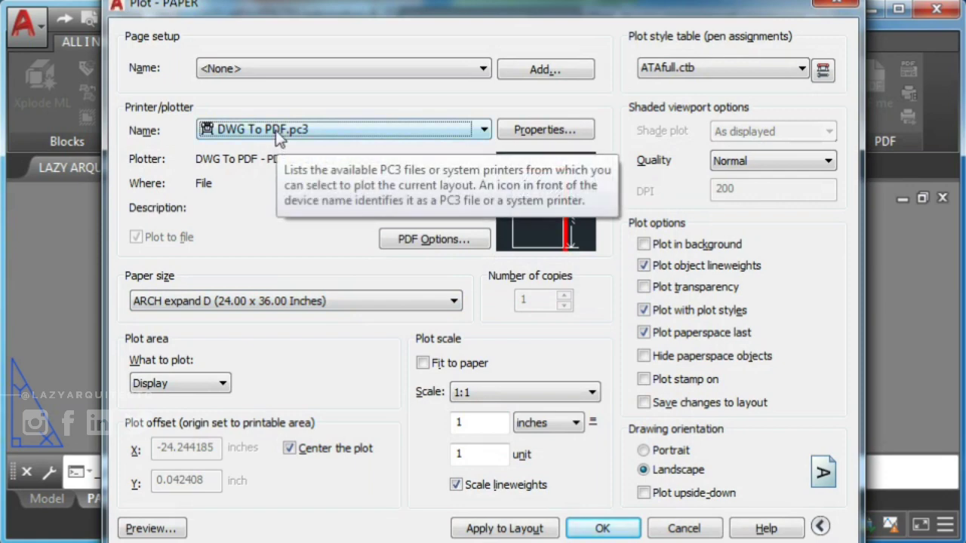
left_click(200, 384)
left_click(186, 420)
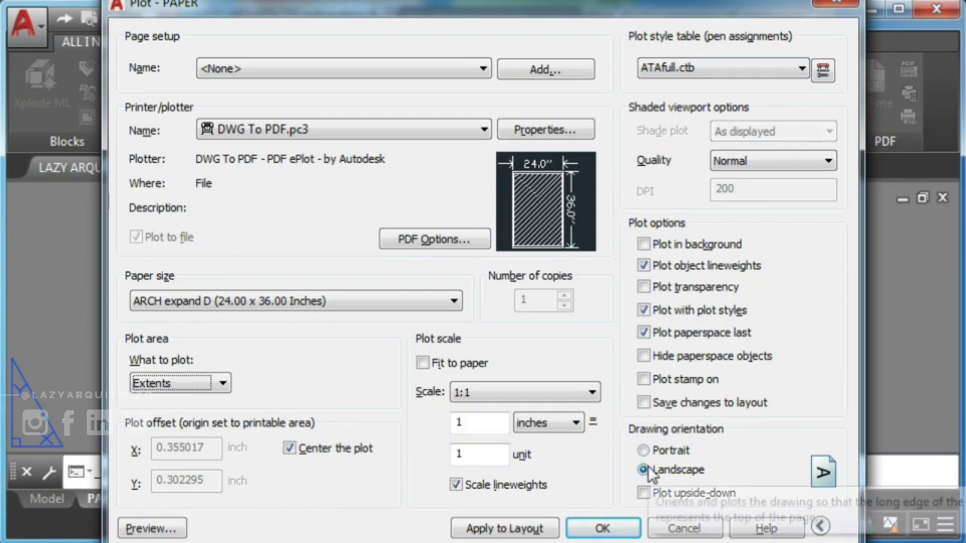
left_click(151, 529)
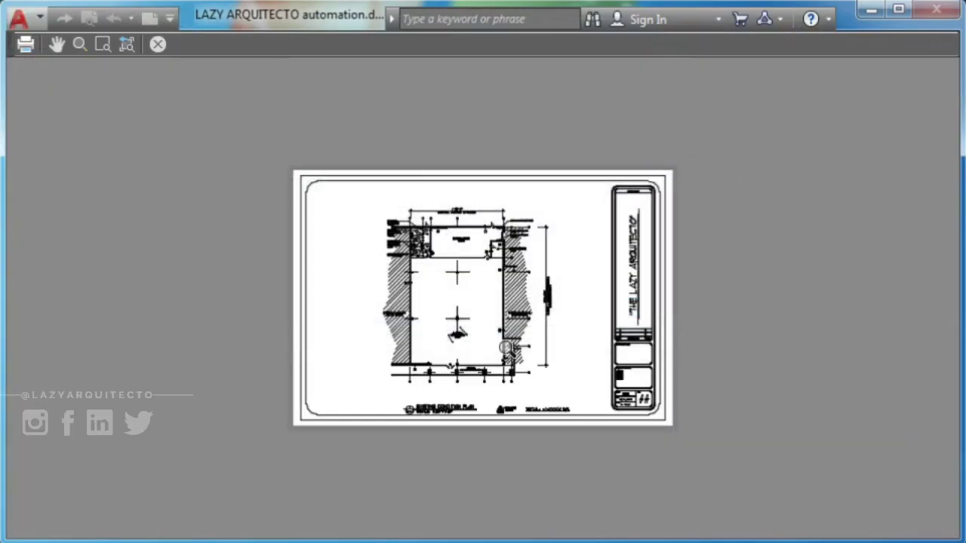
key("Escape")
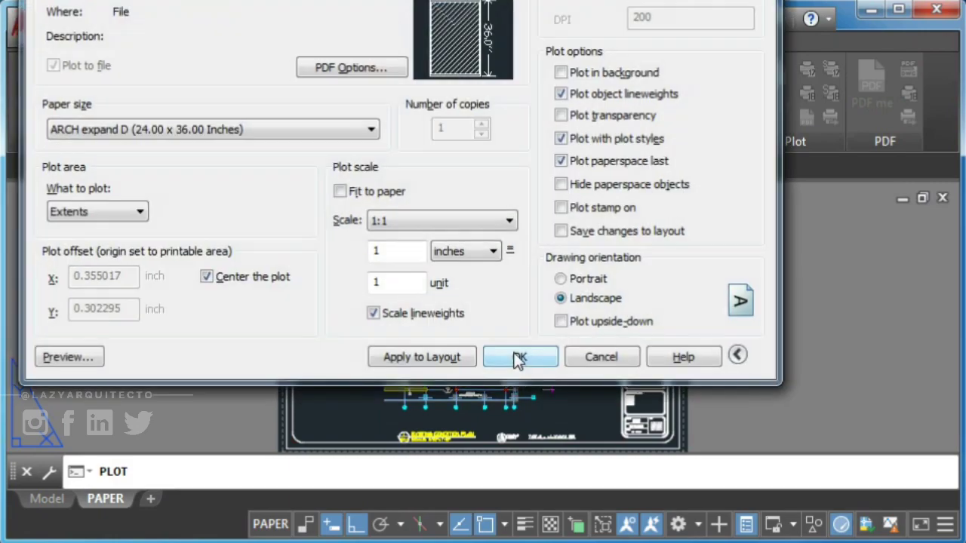
left_click(593, 357)
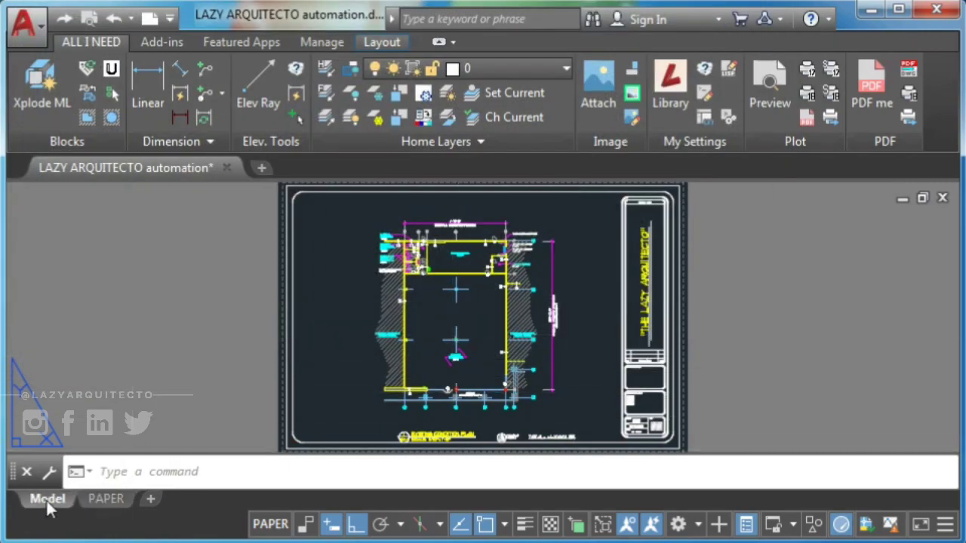
- Return to model space and zoom and pan toward the stock room
left_click(47, 499)
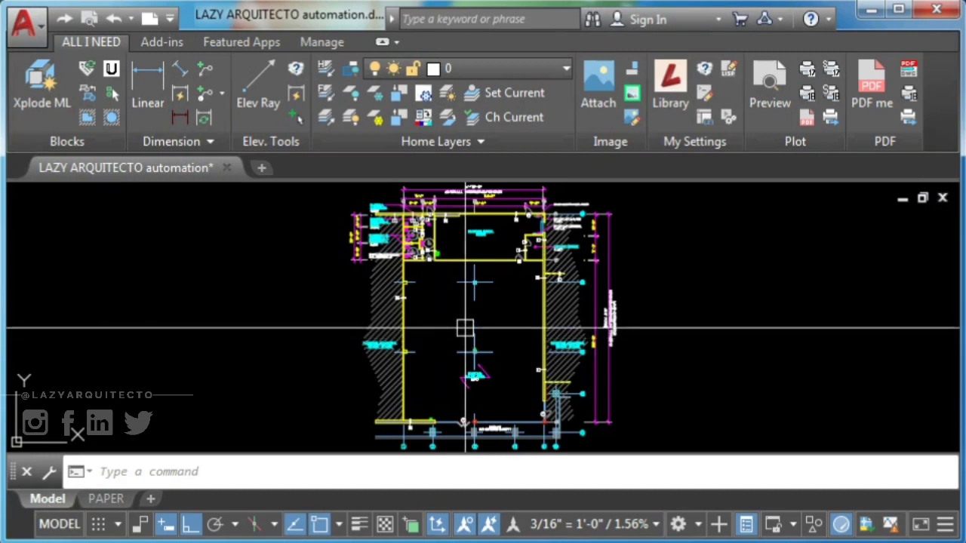
scroll(468, 196, "up", 5)
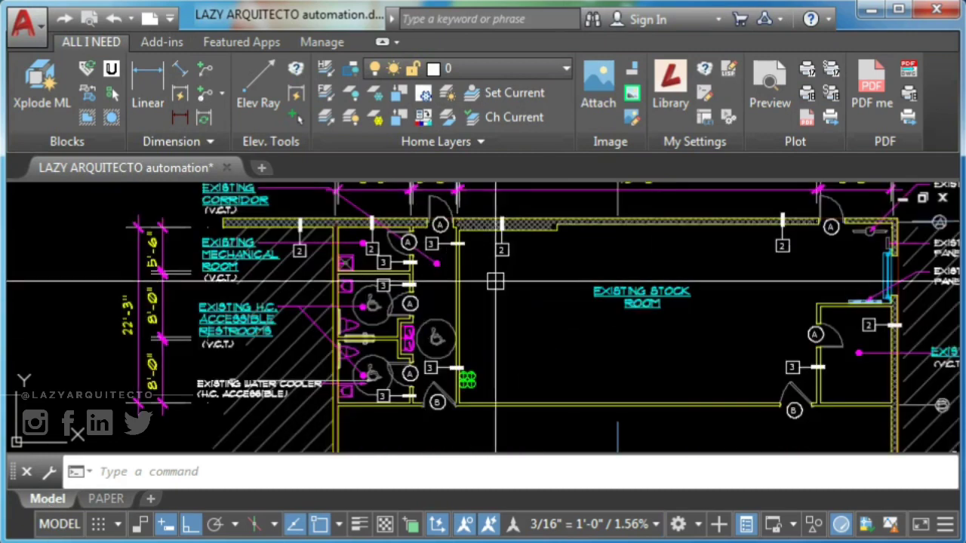
mouse_move(510, 291)
middle_mouse_down()
mouse_move(375, 316)
mouse_move(345, 336)
middle_mouse_up()
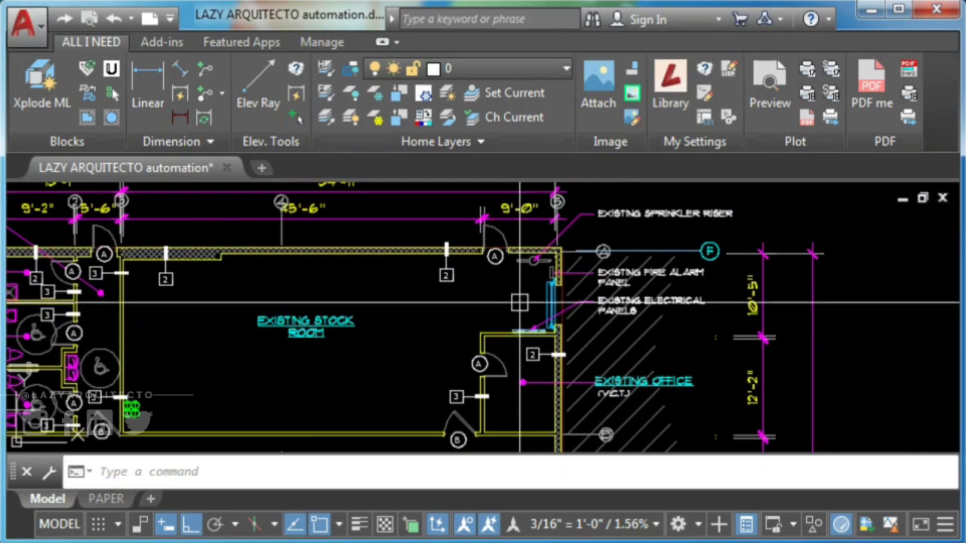
- Preview the model-space plot, panning around the electrical panel and sprinkler riser
left_click(769, 83)
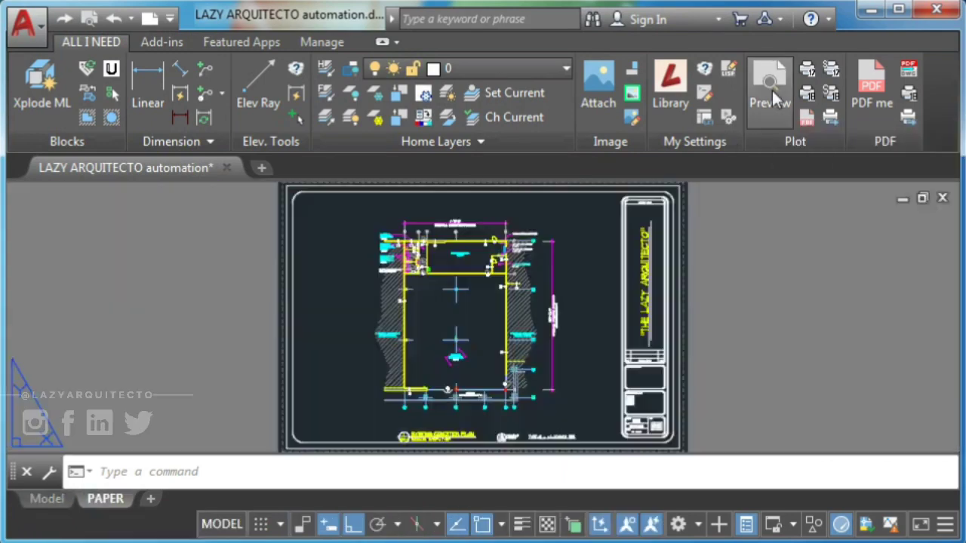
scroll(540, 225, "up", 12)
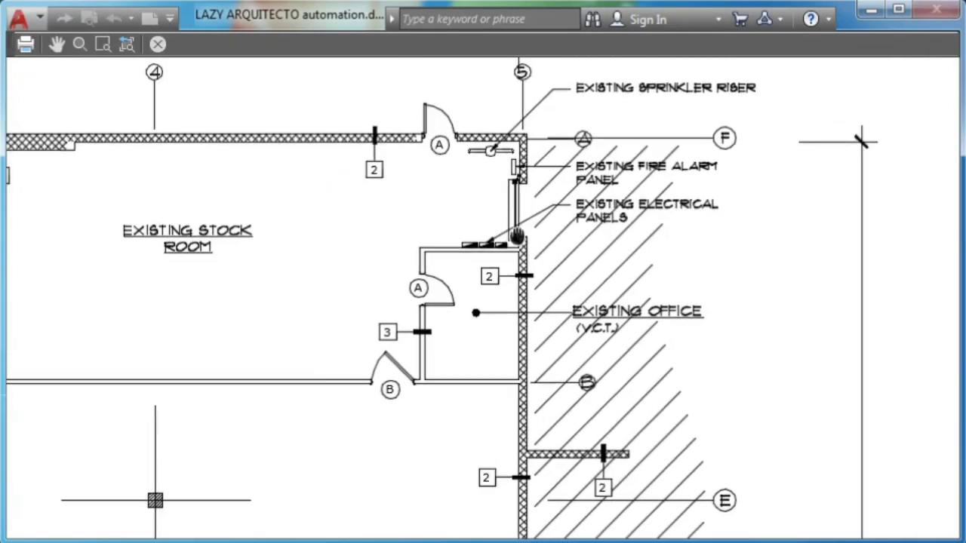
left_click_drag(520, 249, 561, 150)
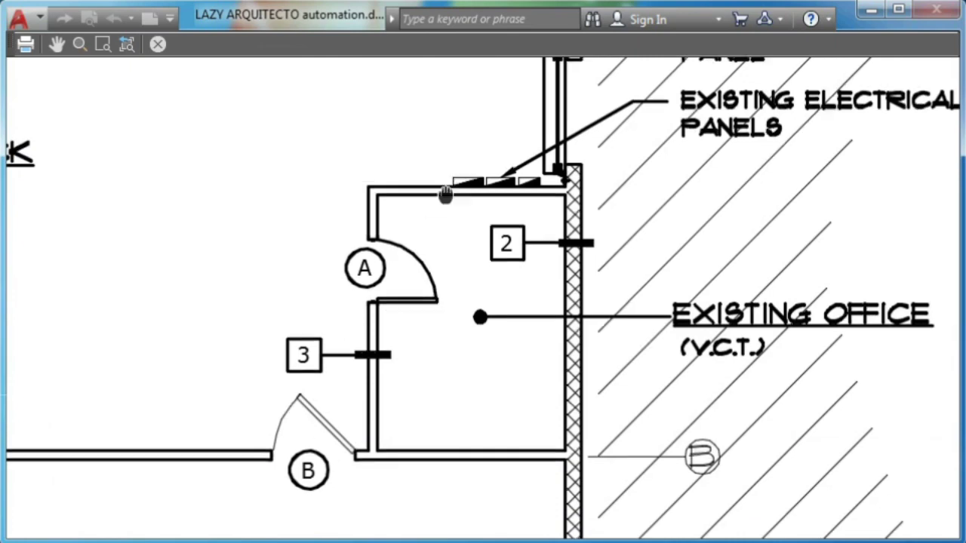
left_click_drag(443, 194, 452, 429)
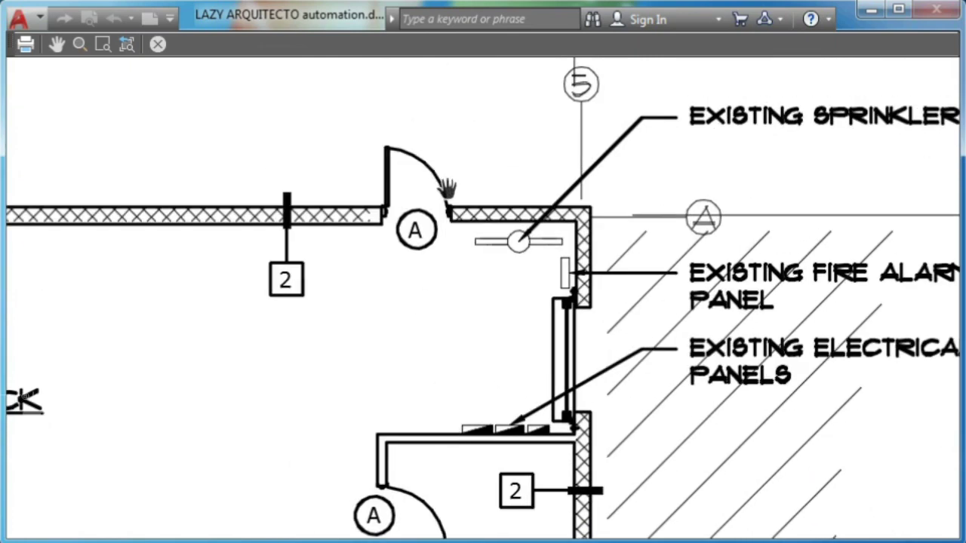
left_click_drag(453, 318, 463, 161)
key("Escape")
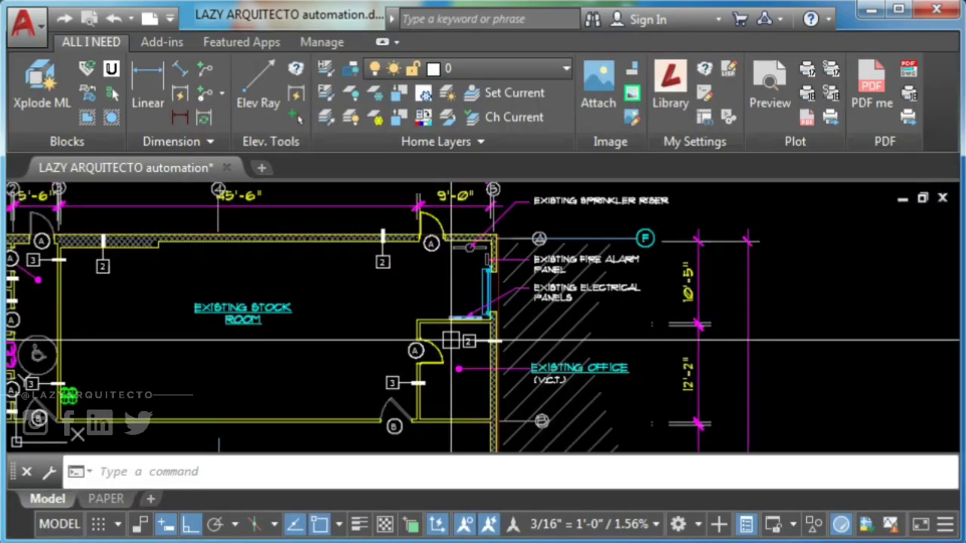
- Pan and zoom out so the whole floor plan fits the view
mouse_move(132, 404)
middle_mouse_down()
mouse_move(179, 376)
mouse_move(291, 366)
mouse_move(196, 366)
mouse_move(208, 362)
middle_mouse_up()
middle_click(502, 324)
middle_click(503, 324)
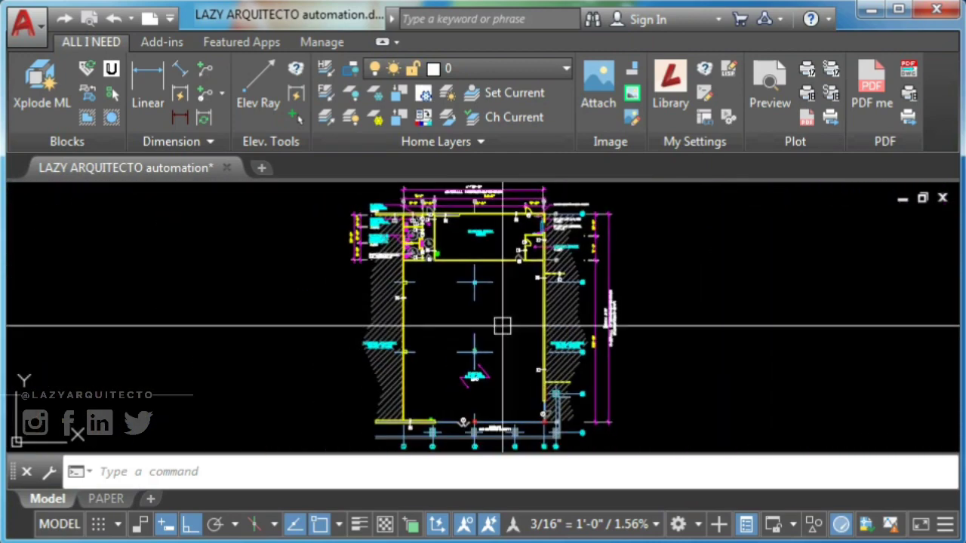
middle_click_drag(307, 316, 307, 334)
- Open the CUI editor with CU and find the Plot Preview command by searching 'prev'
type("cu")
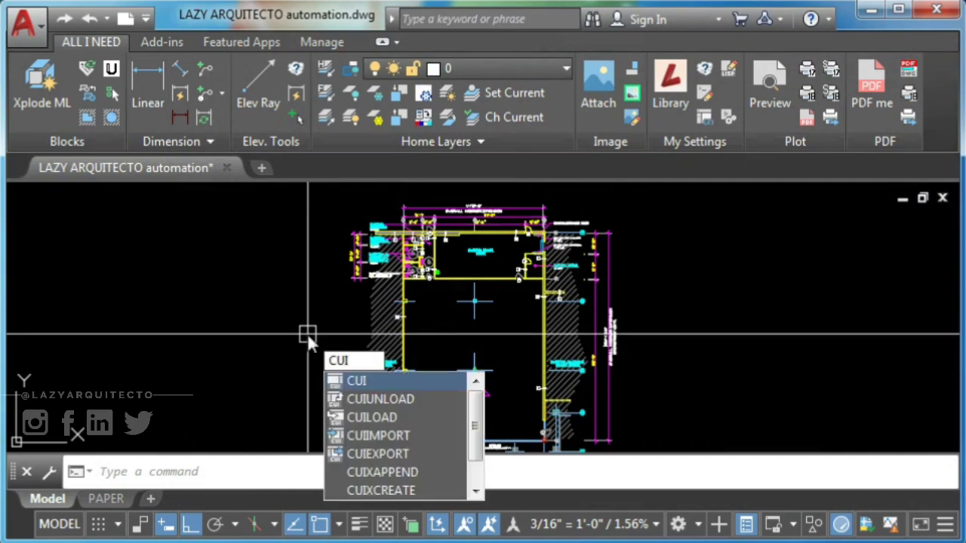
key("Return")
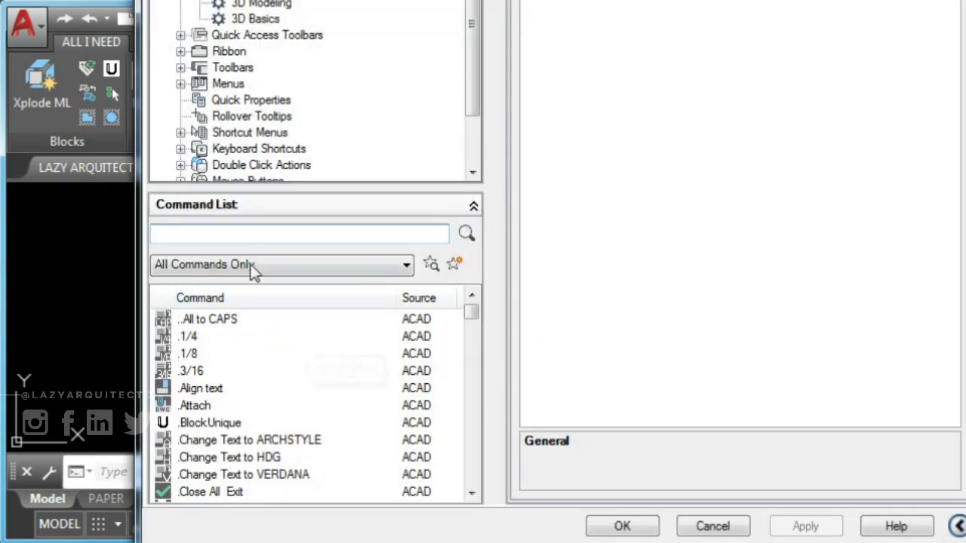
left_click(238, 237)
type("prev")
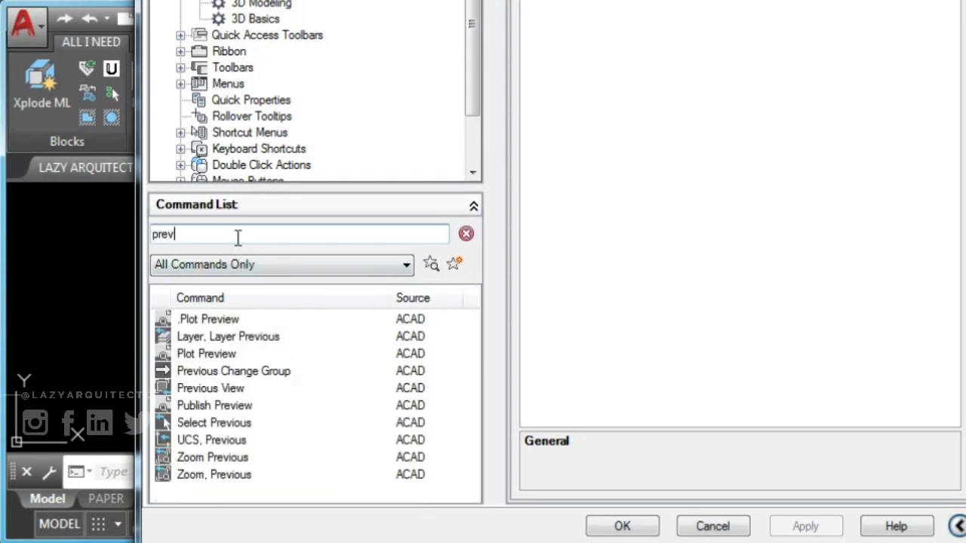
left_click(193, 360)
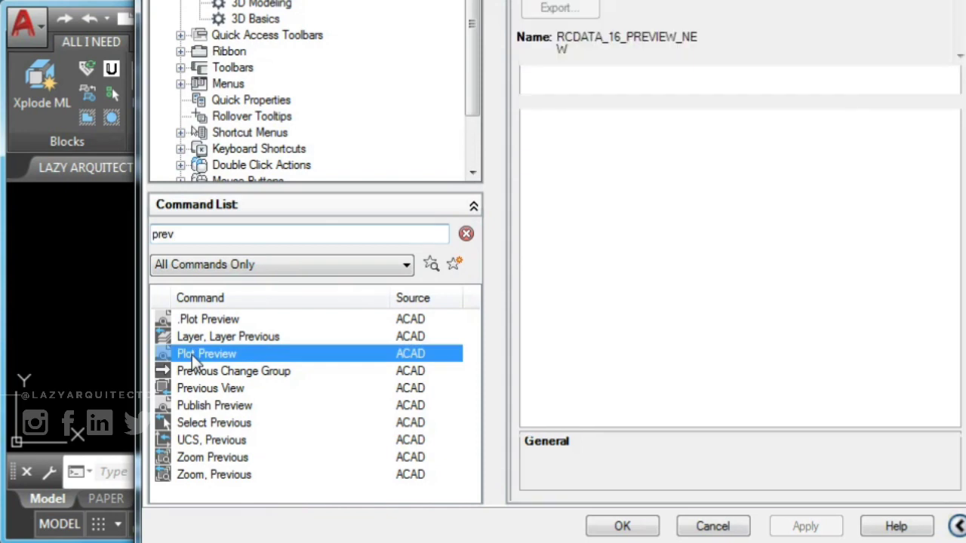
- Duplicate Plot Preview and name the copy Automatic Plot Preview
right_click(193, 359)
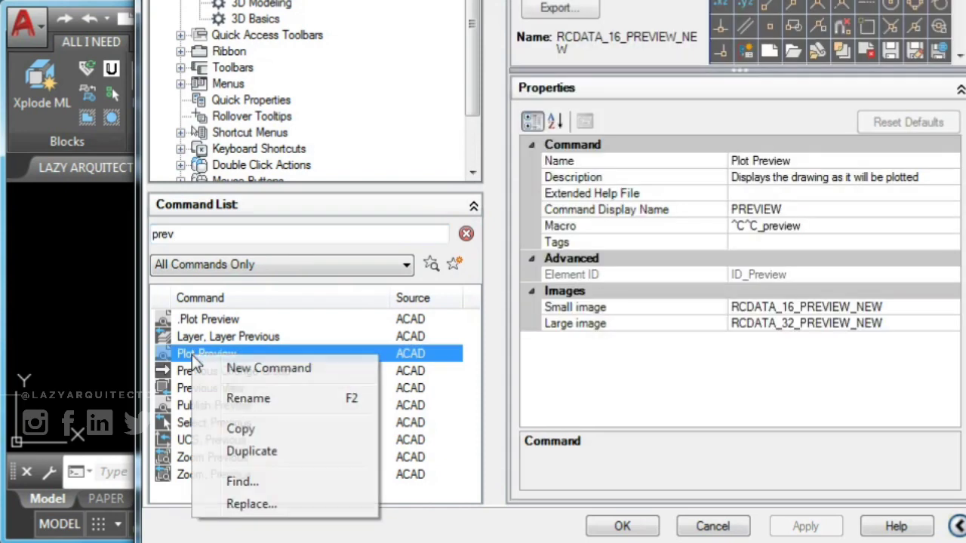
left_click(255, 451)
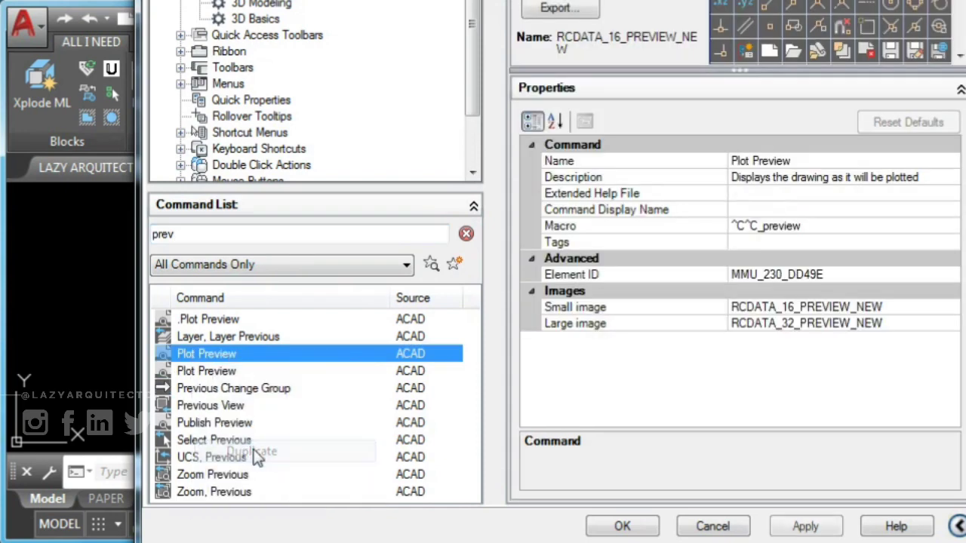
left_click(733, 160)
type("A")
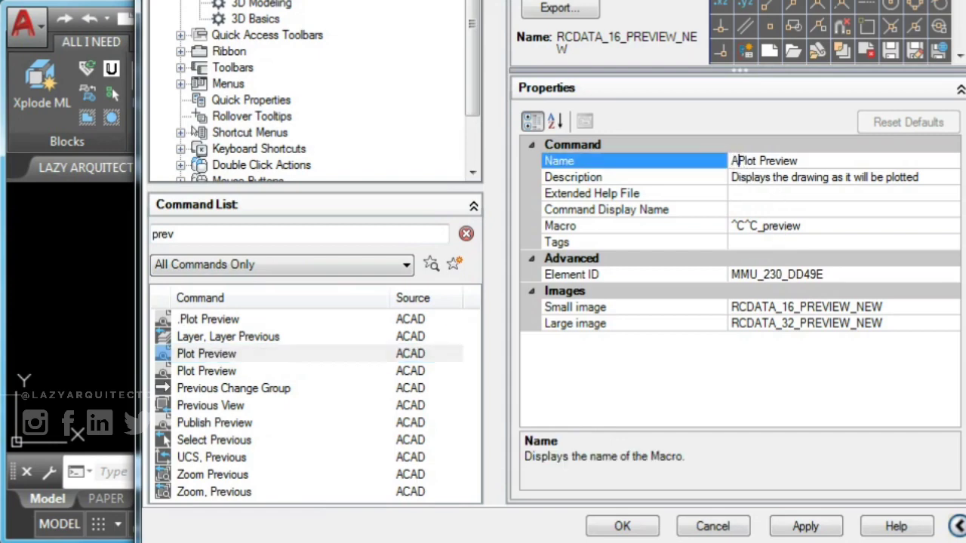
type("utomati")
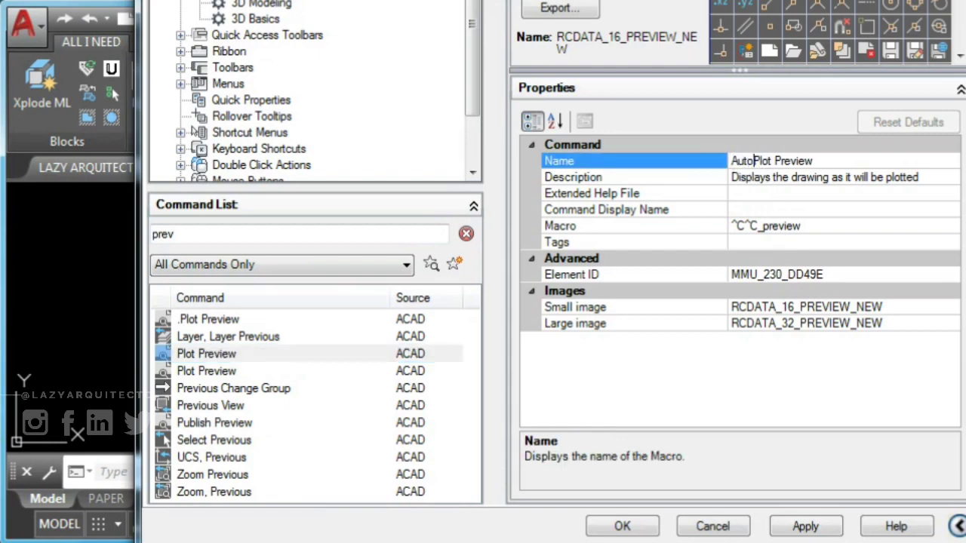
type("c")
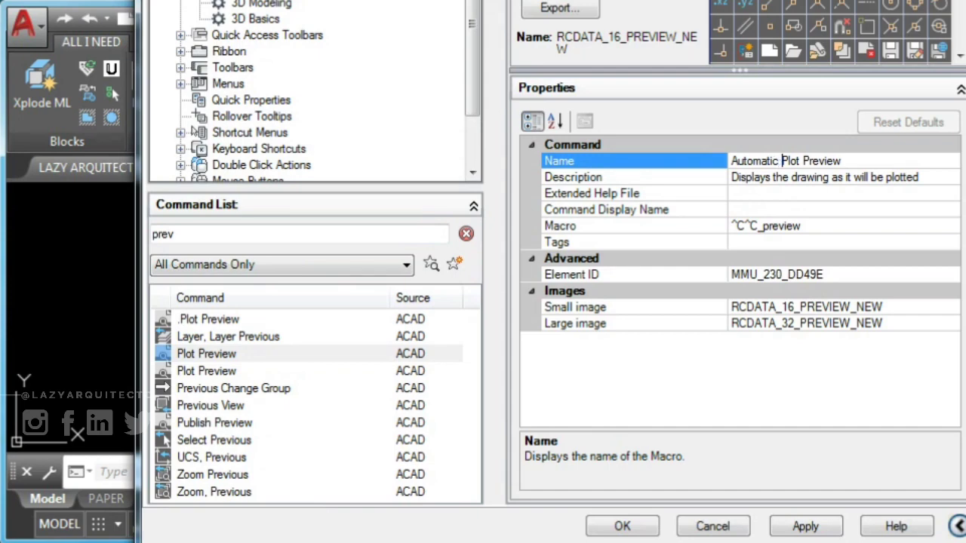
left_click(840, 226)
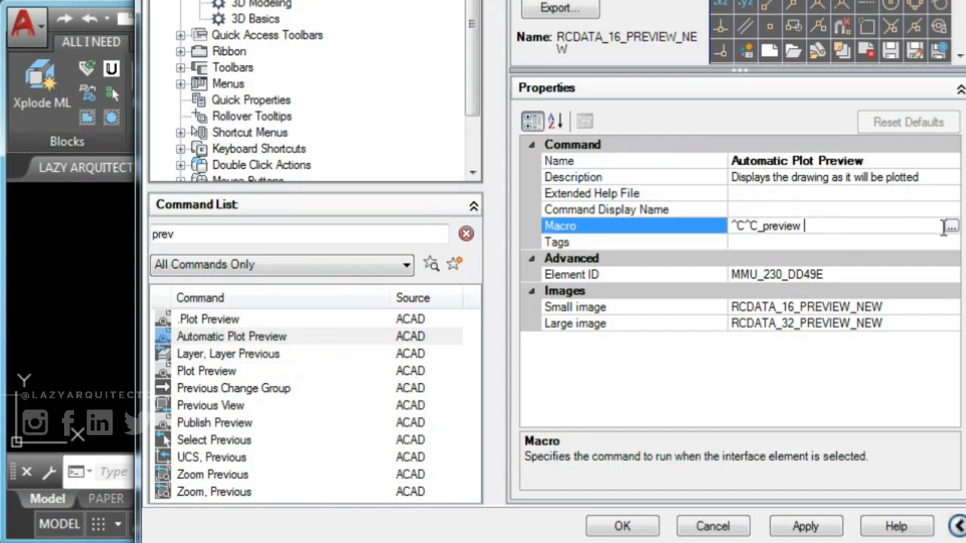
- Edit the macro in the Long String Editor to ^C^C_TILEMODE;0;_PREVIEW;TILEMODE;1;
left_click(950, 226)
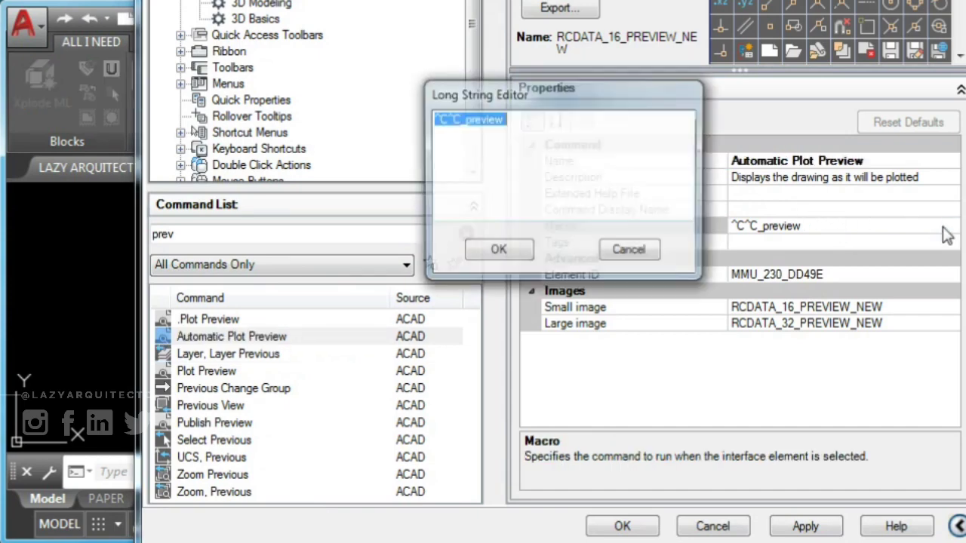
right_click(486, 129)
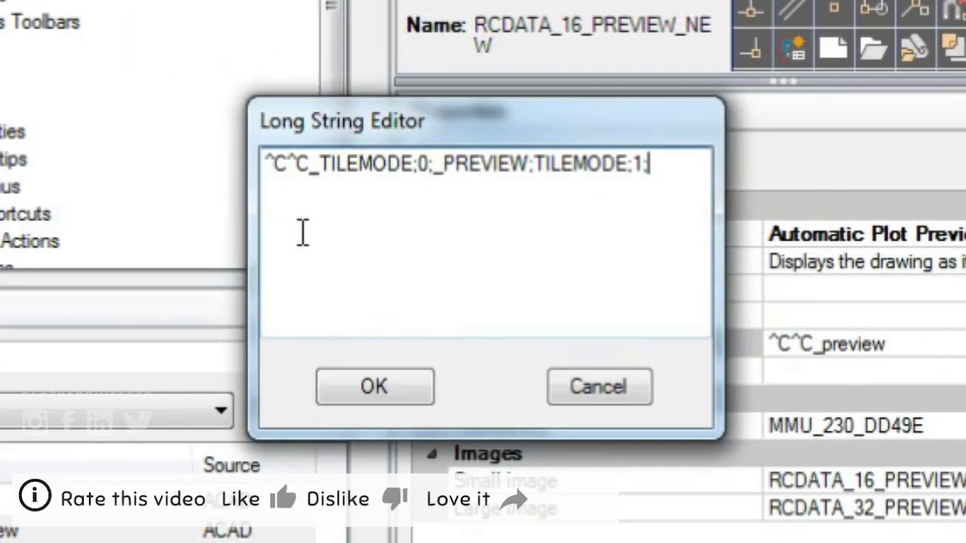
left_click(302, 234)
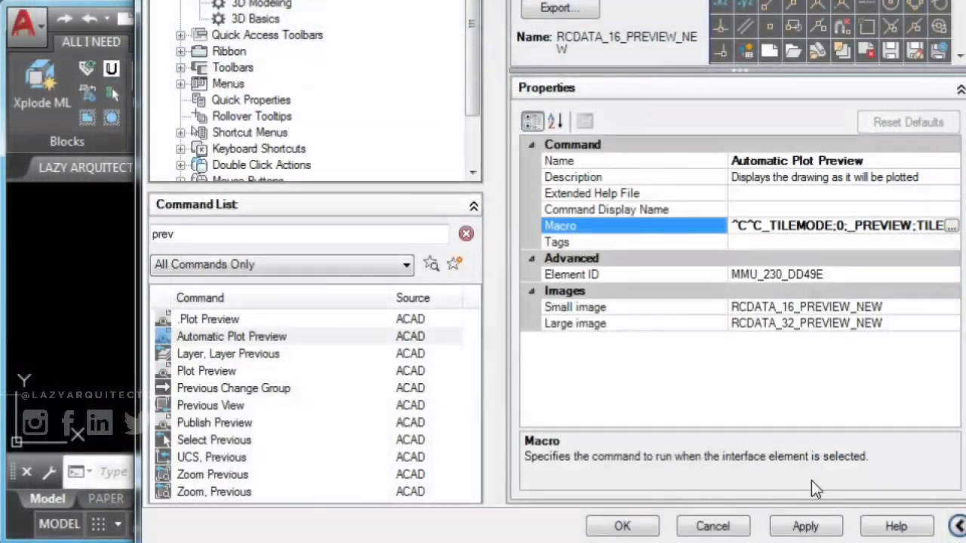
- Apply the macro, drag Automatic Plot Preview onto the Quick Access Toolbar, and apply again
left_click(804, 526)
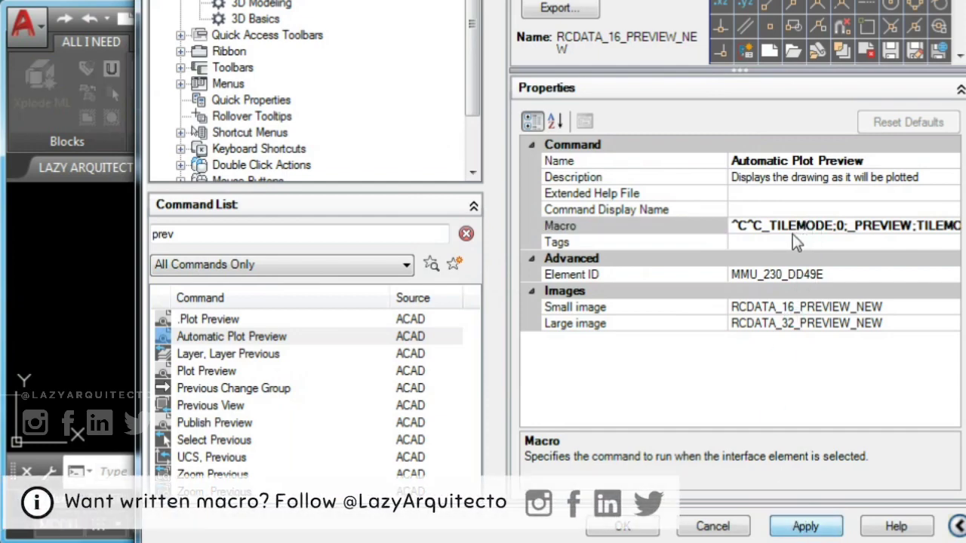
left_click(224, 339)
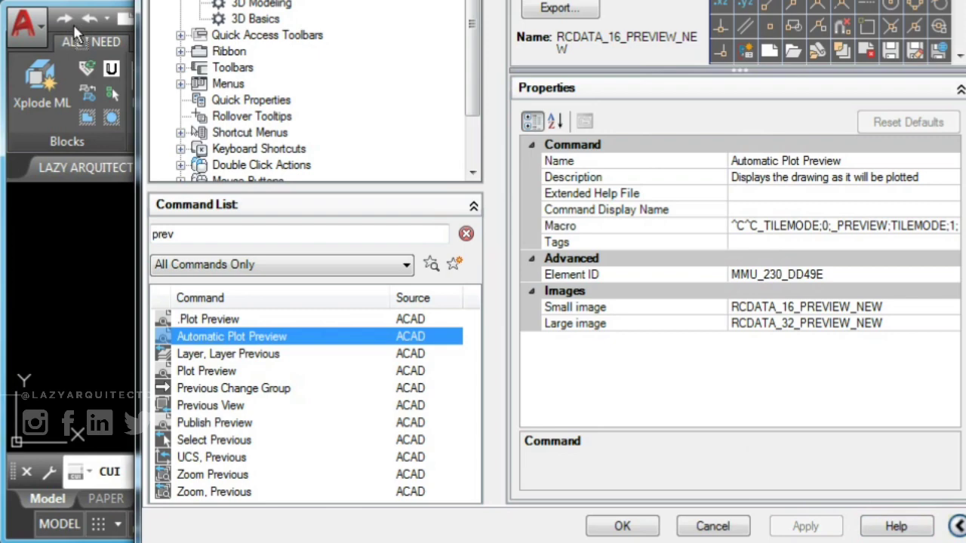
left_click_drag(76, 24, 74, 21)
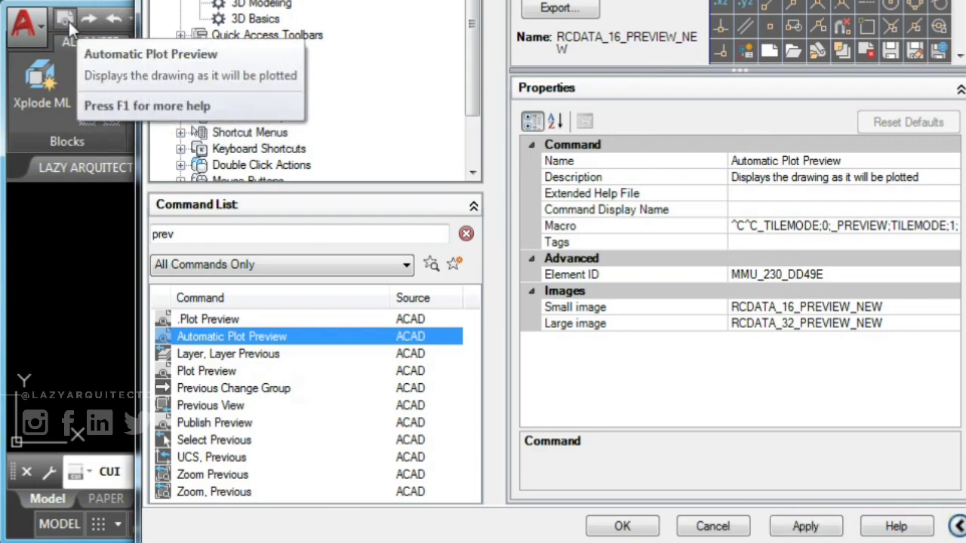
left_click(807, 526)
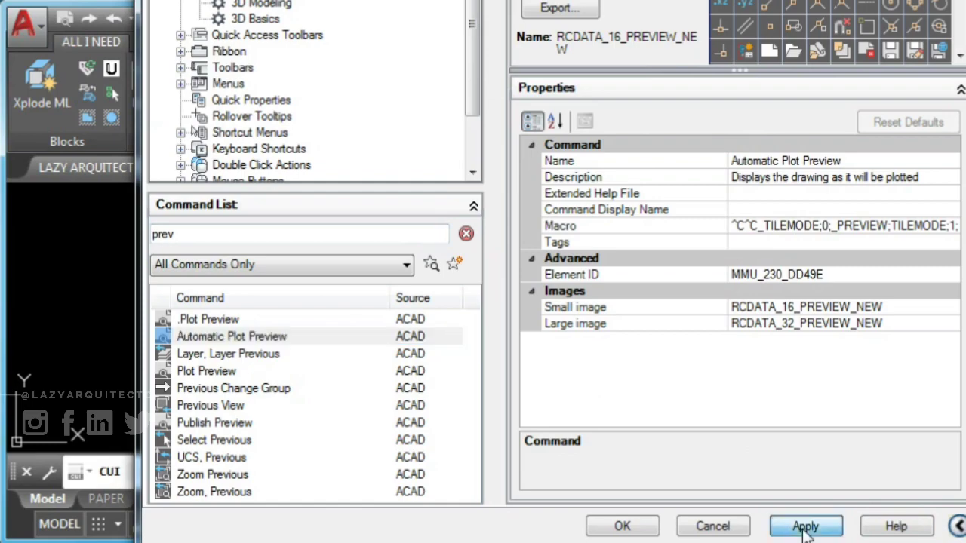
- Close the CUI editor and test Automatic Plot Preview from model space
left_click(620, 526)
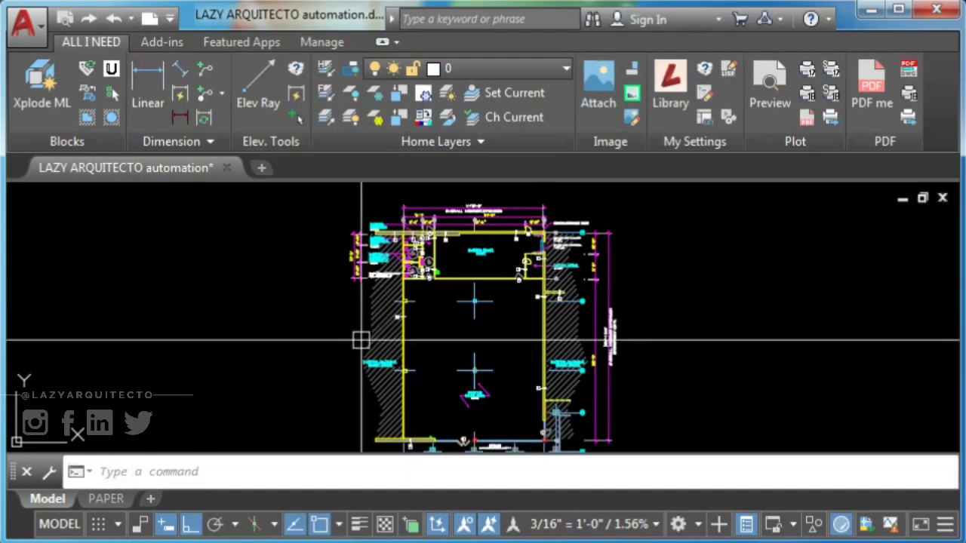
scroll(360, 245, "up", 8)
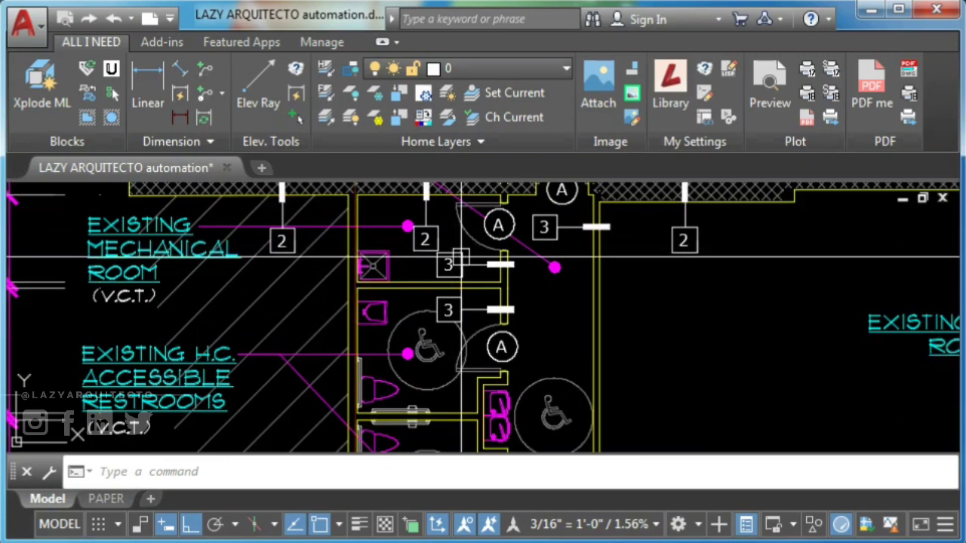
left_click(67, 22)
scroll(416, 195, "up", 5)
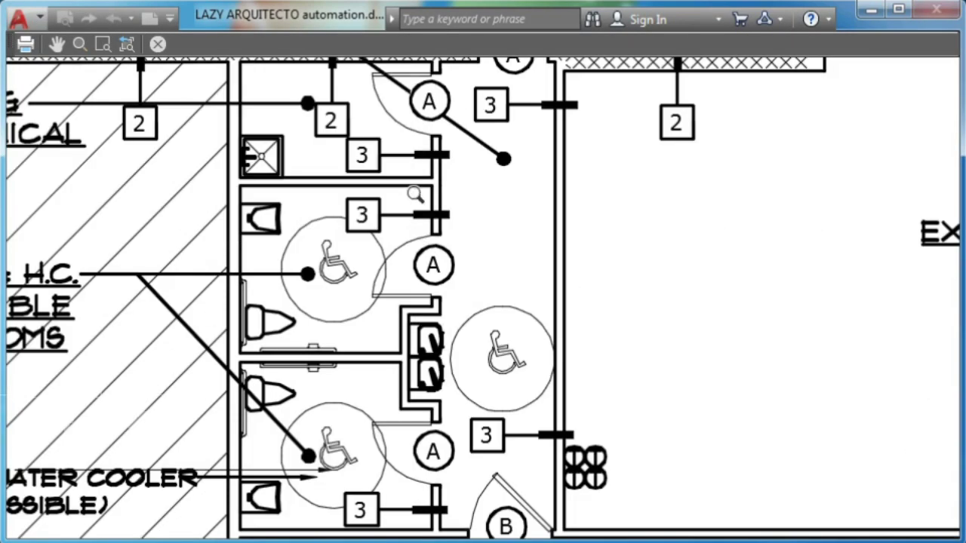
key("Escape")
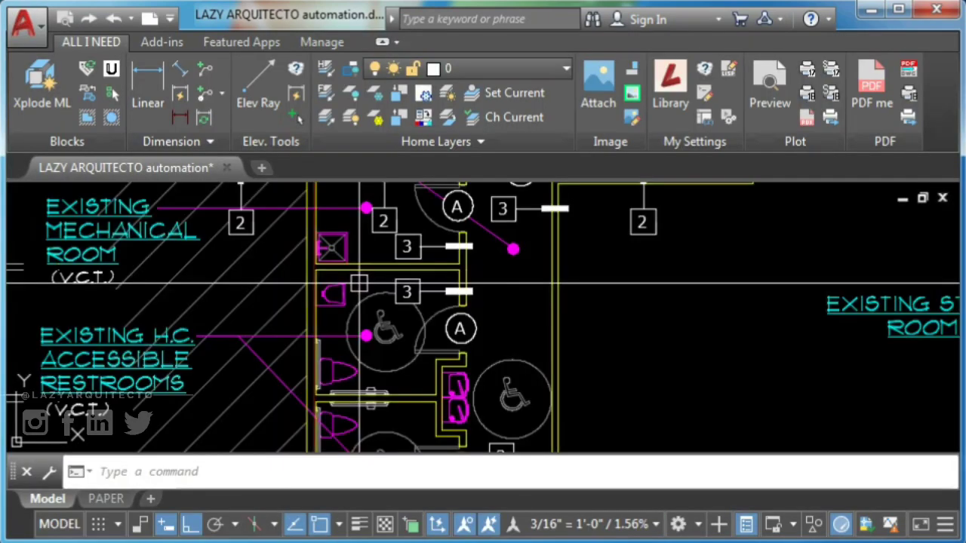
- Run Automatic Plot Preview from the PAPER layout to preview the sheet
key("ctrl+Page_Down")
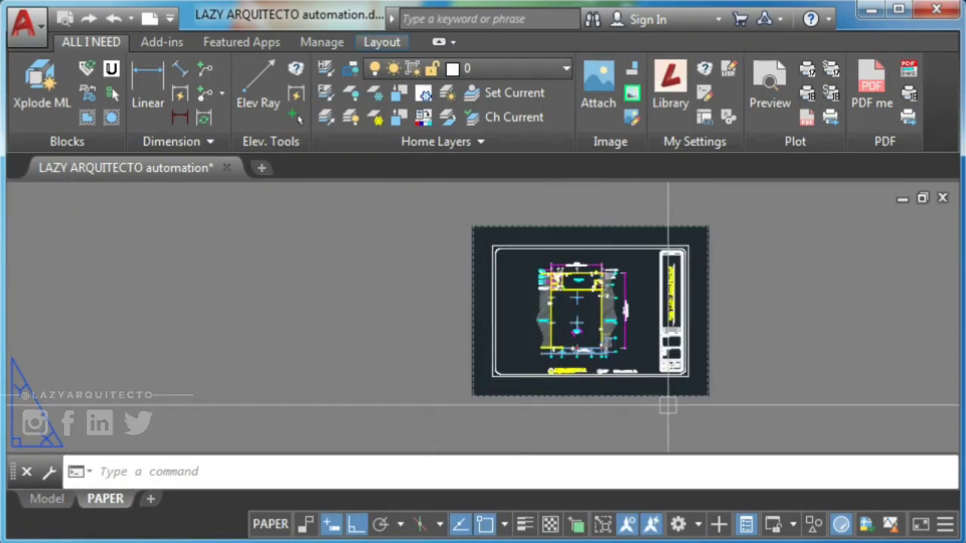
left_click(66, 19)
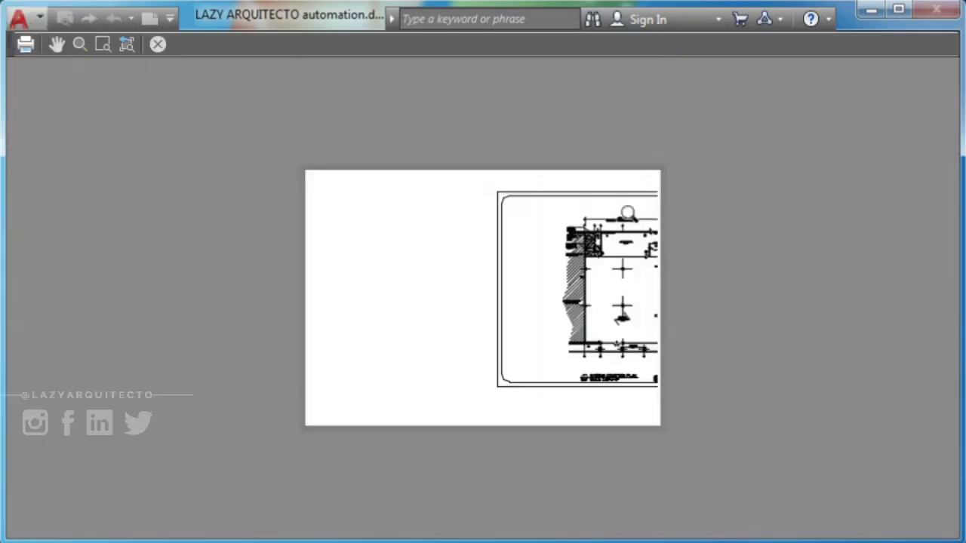
scroll(615, 234, "up", 2)
scroll(615, 234, "down", 2)
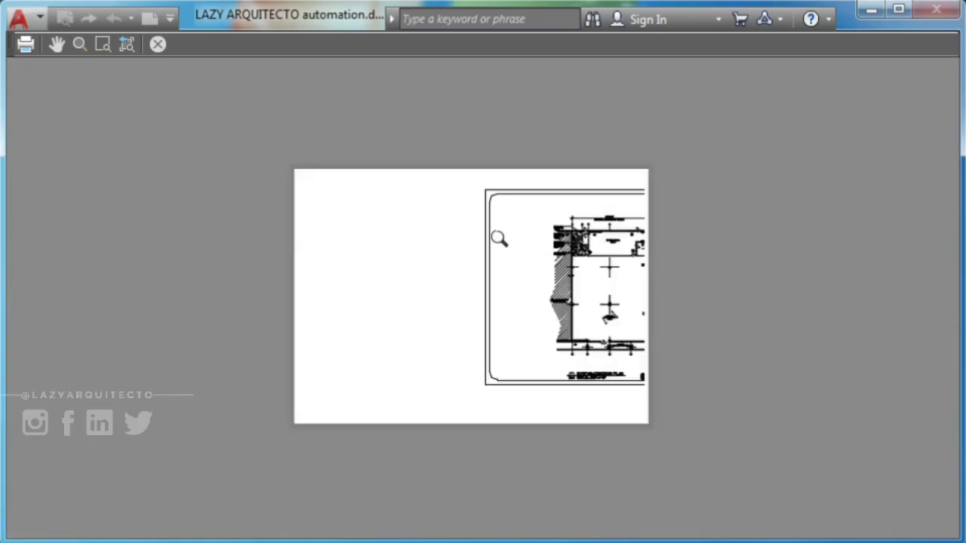
key("Escape")
key("ctrl+Page_Down")
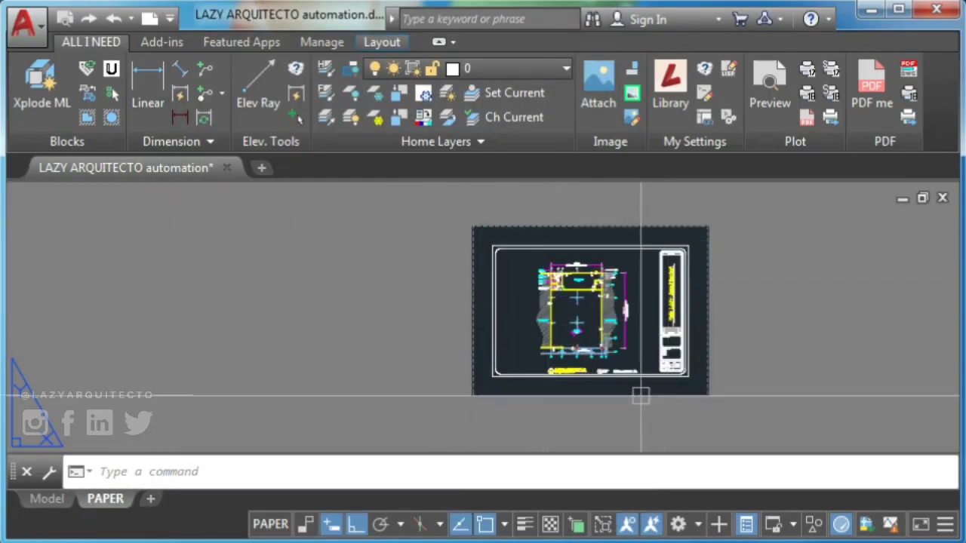
left_click(64, 18)
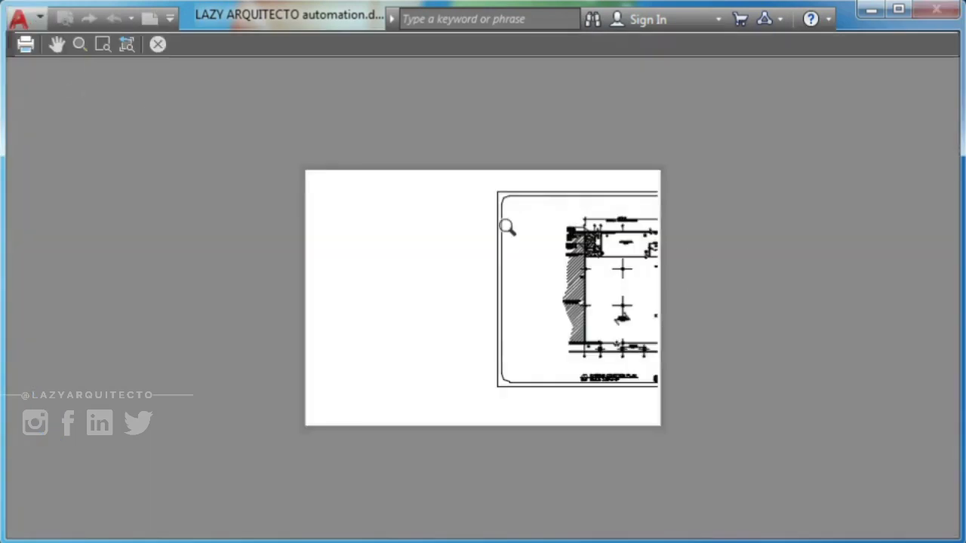
scroll(613, 230, "up", 2)
scroll(607, 234, "down", 2)
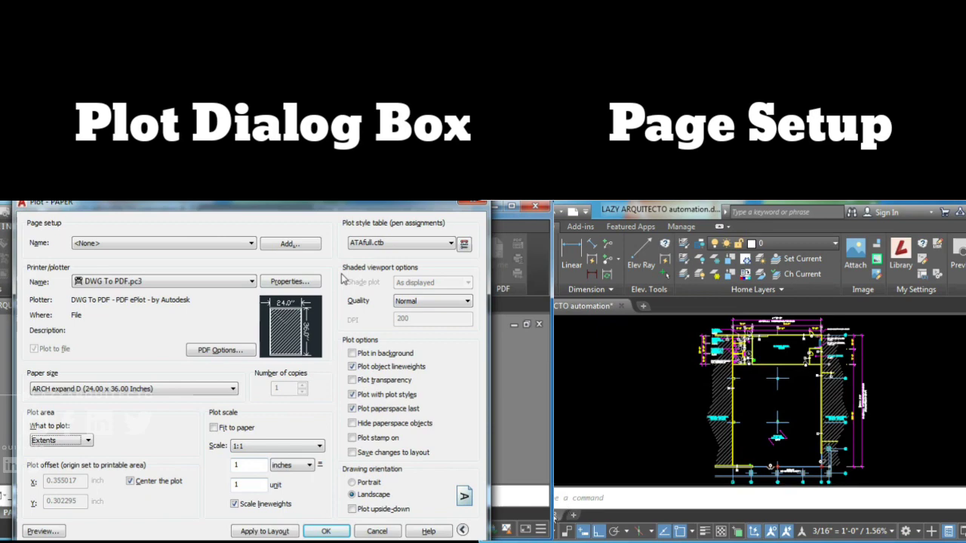
- Set 24 x 36 Full PDF current in the PAPER layout's Page Setup Manager
right_click(560, 516)
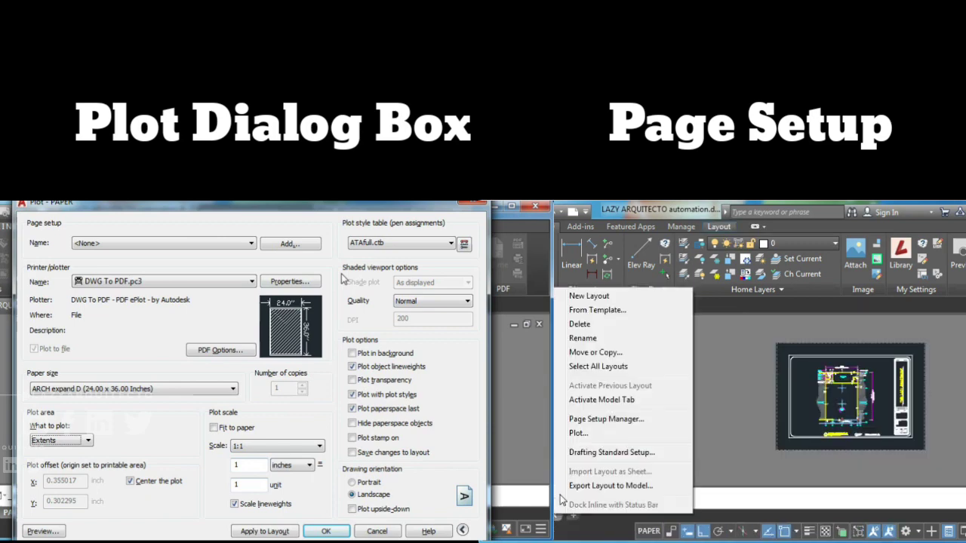
left_click(603, 421)
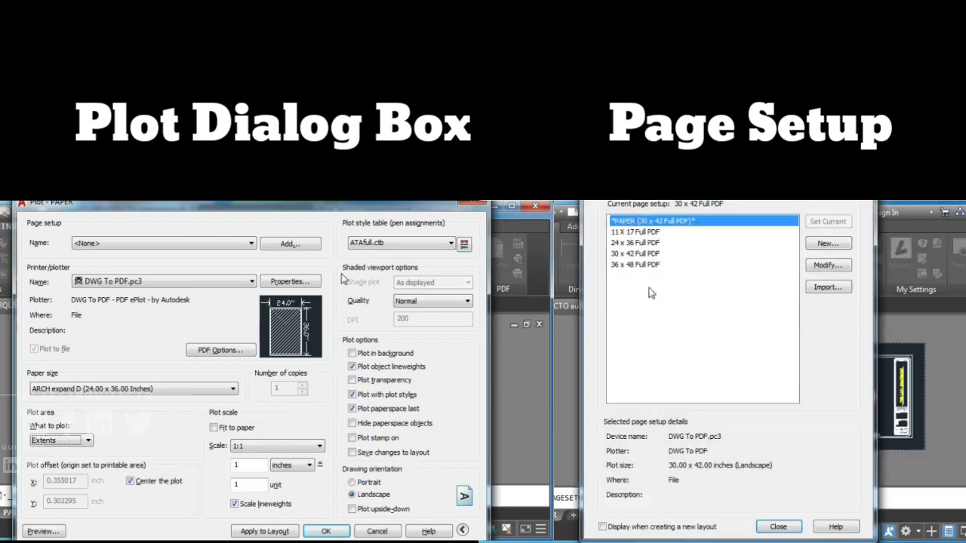
left_click(647, 243)
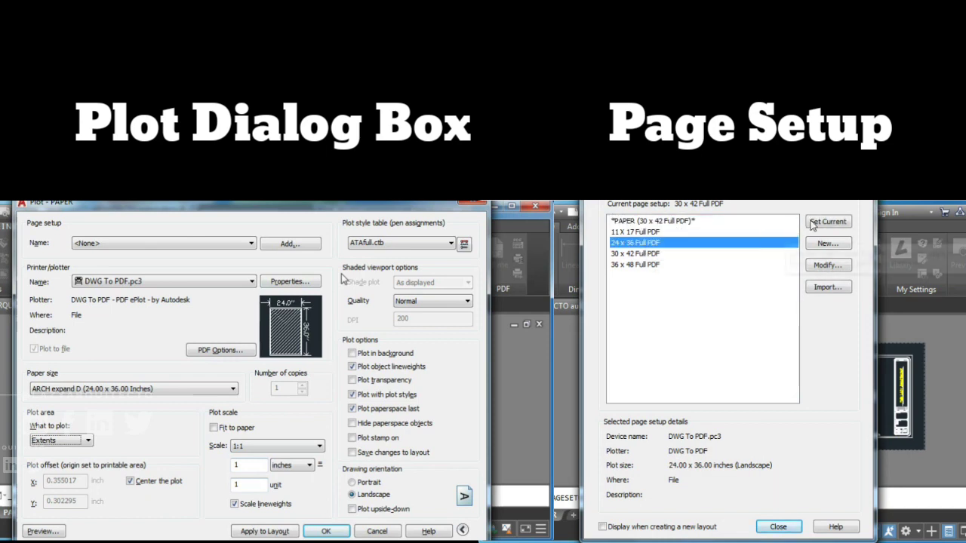
left_click(823, 223)
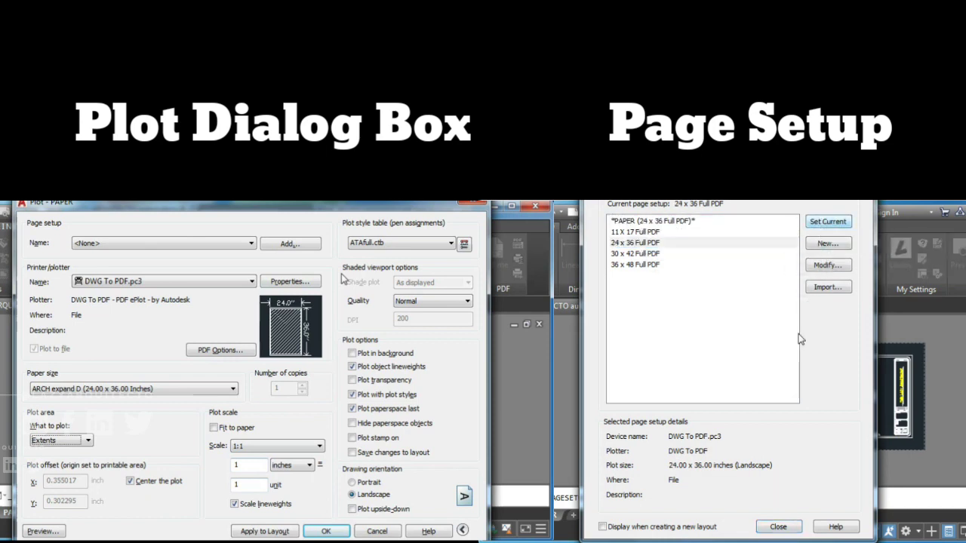
left_click(778, 527)
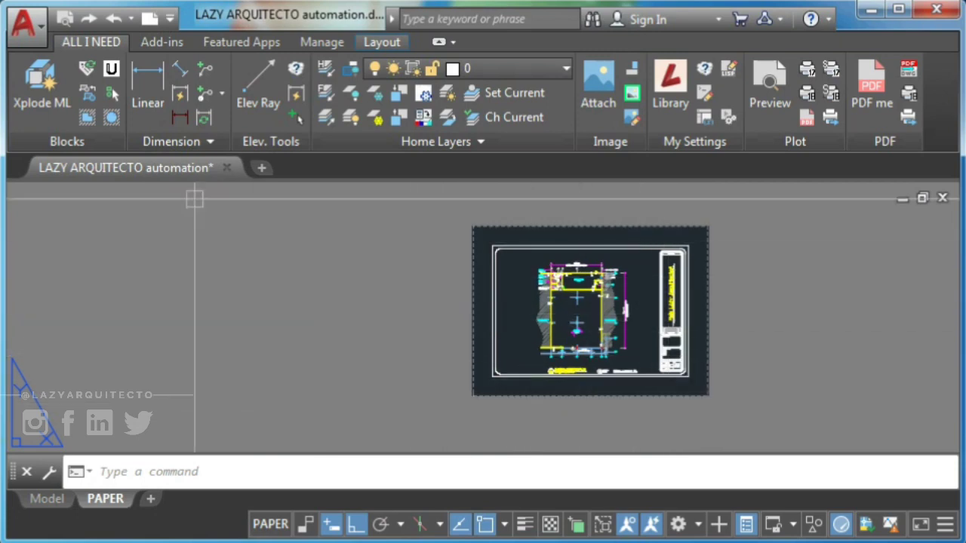
- Preview the PAPER layout with the 24 x 36 Full PDF setup, zooming in and out
left_click(65, 18)
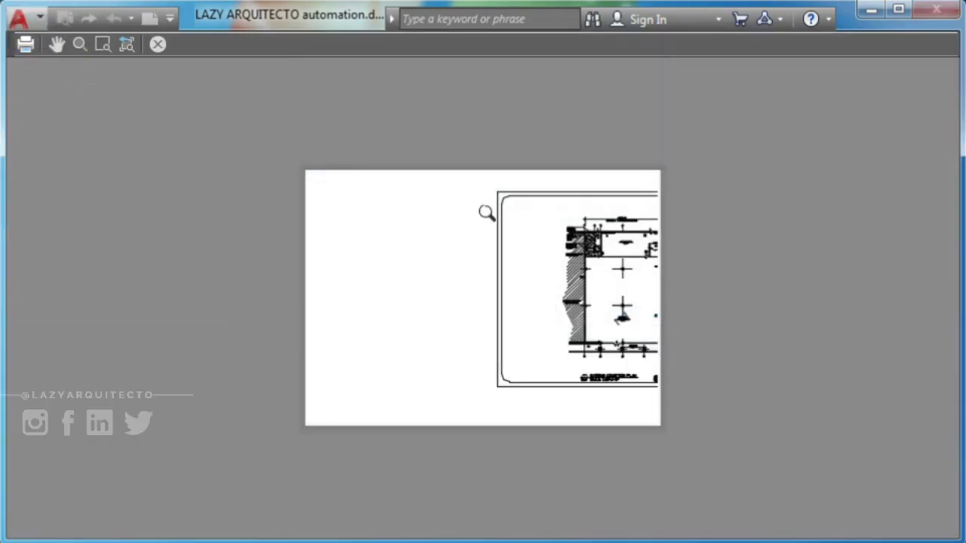
scroll(620, 236, "up", 3)
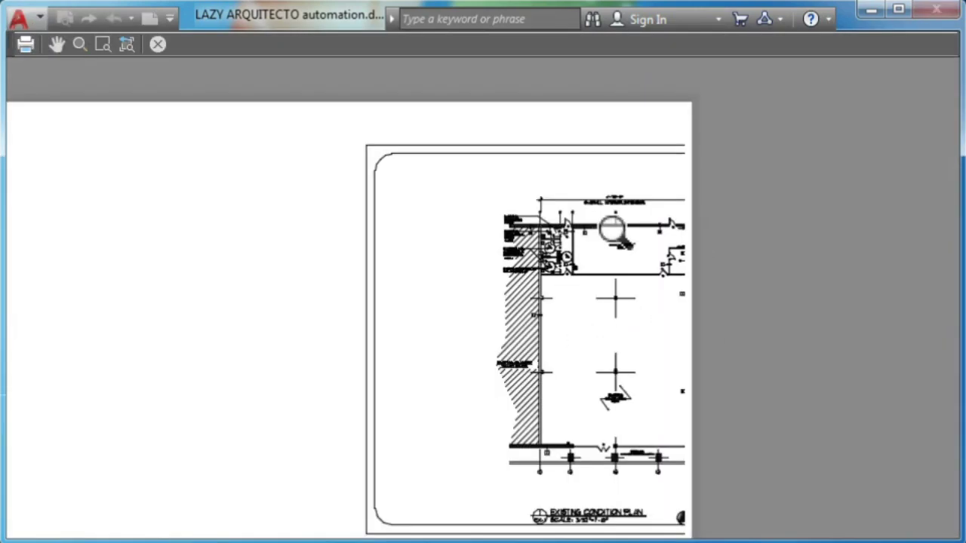
scroll(597, 232, "down", 3)
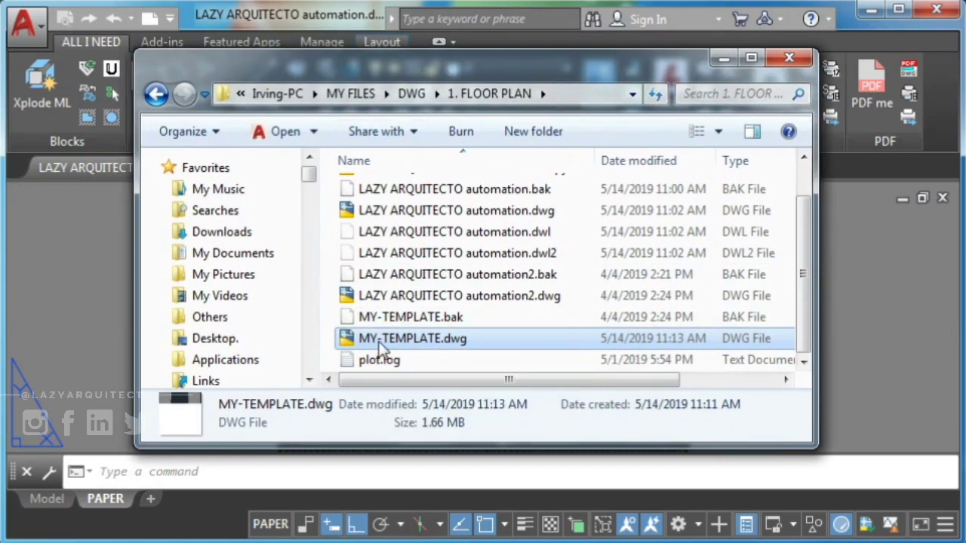
- Open MY-TEMPLATE.dwg, review the PAPER layout's page setups such as 36 x 48 Full PDF, and start a new one
double_click(379, 340)
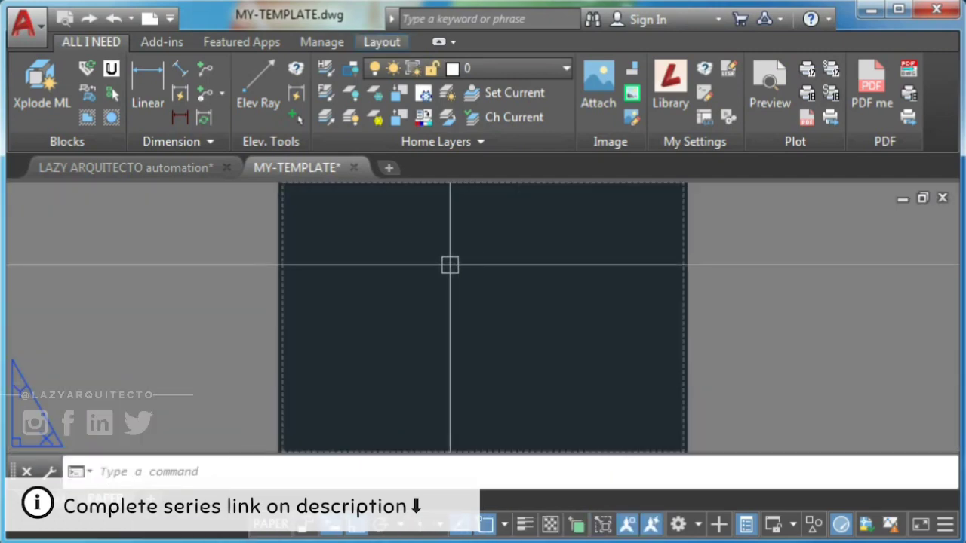
right_click(120, 498)
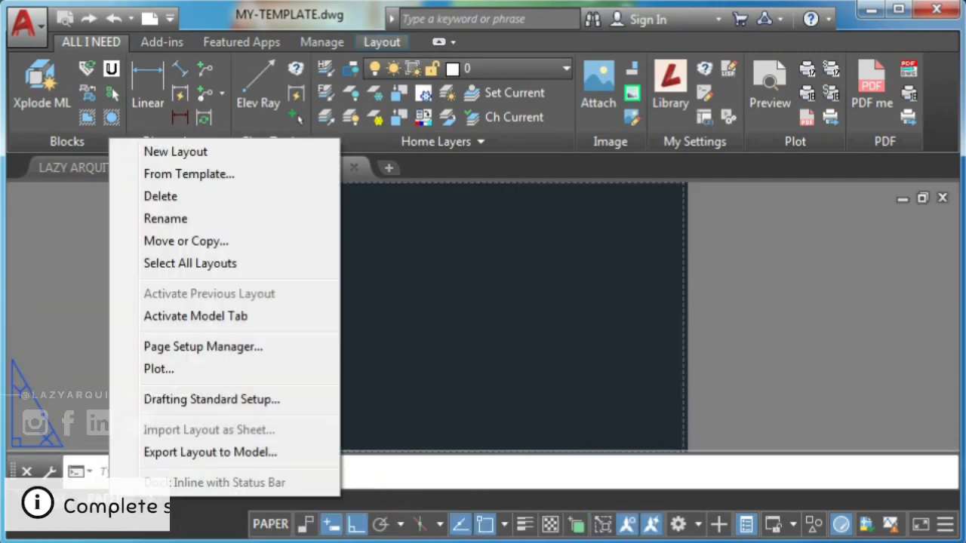
left_click(187, 350)
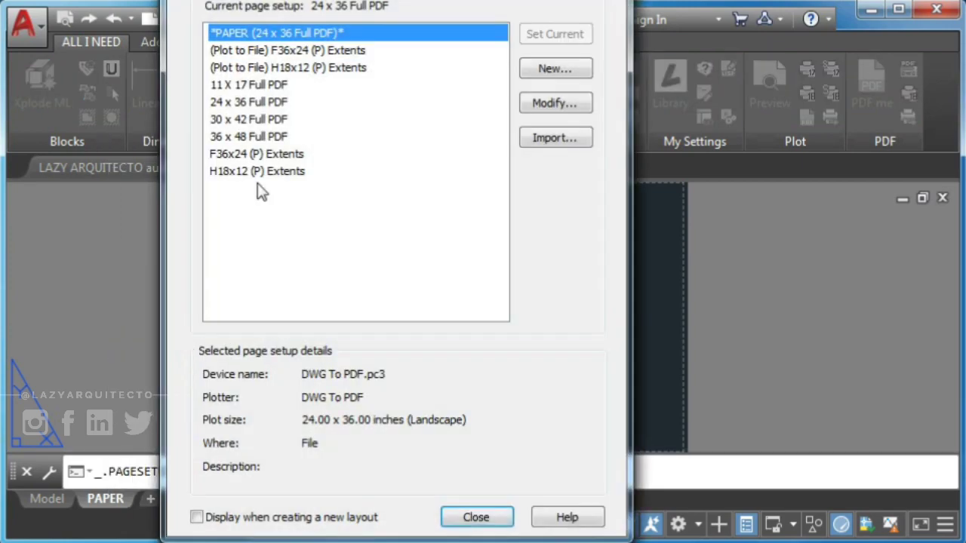
left_click(249, 136)
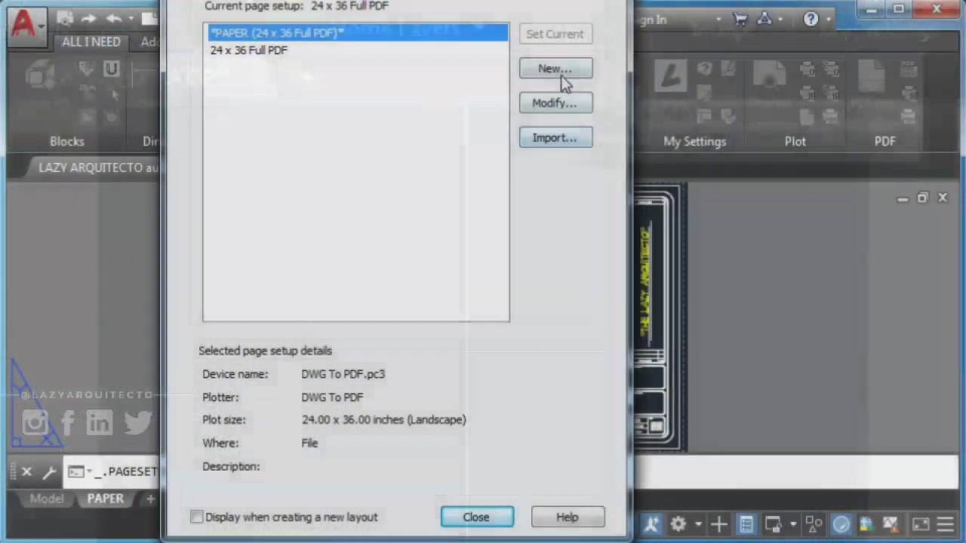
left_click(559, 76)
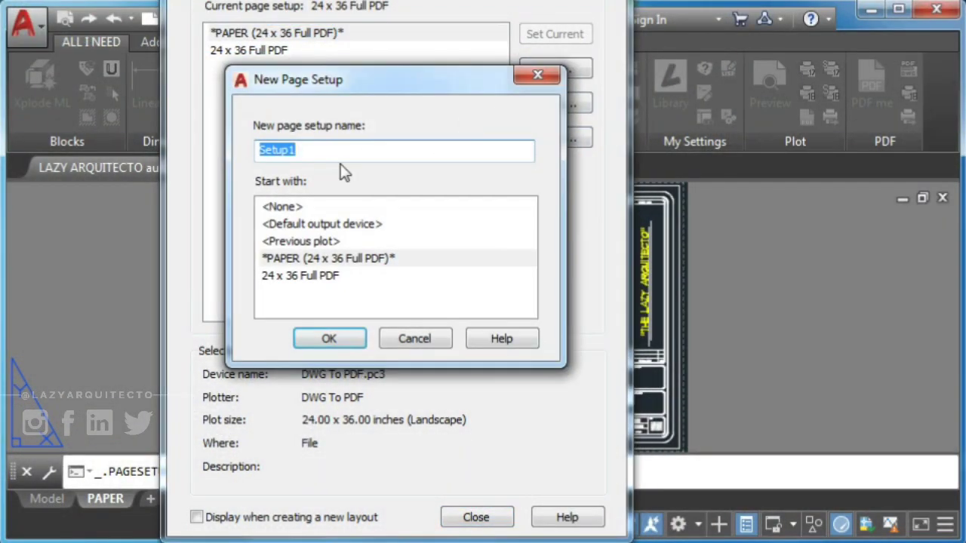
- Create a 30x42pdf page setup, discard its settings, then delete the unwanted setups
type("30x")
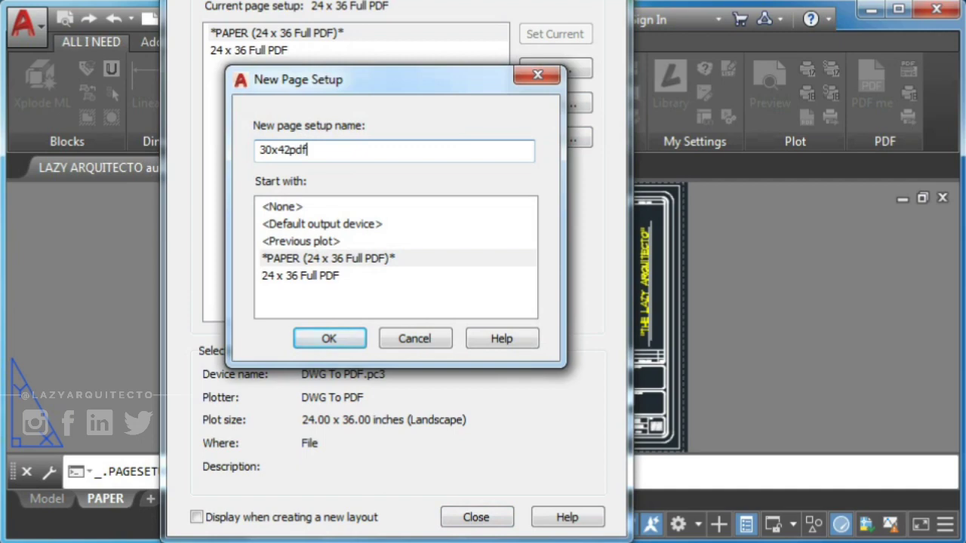
type("42pdf")
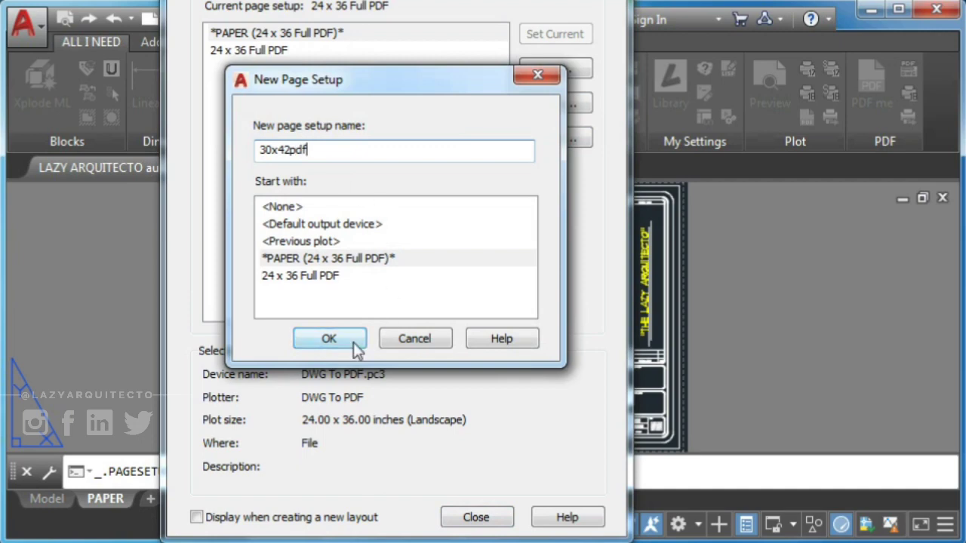
left_click(351, 342)
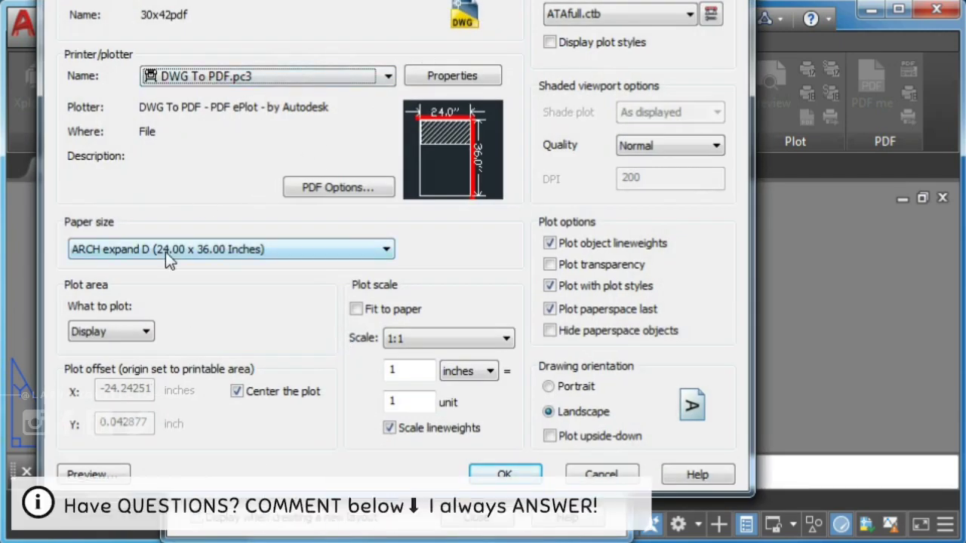
left_click(165, 252)
left_click(190, 323)
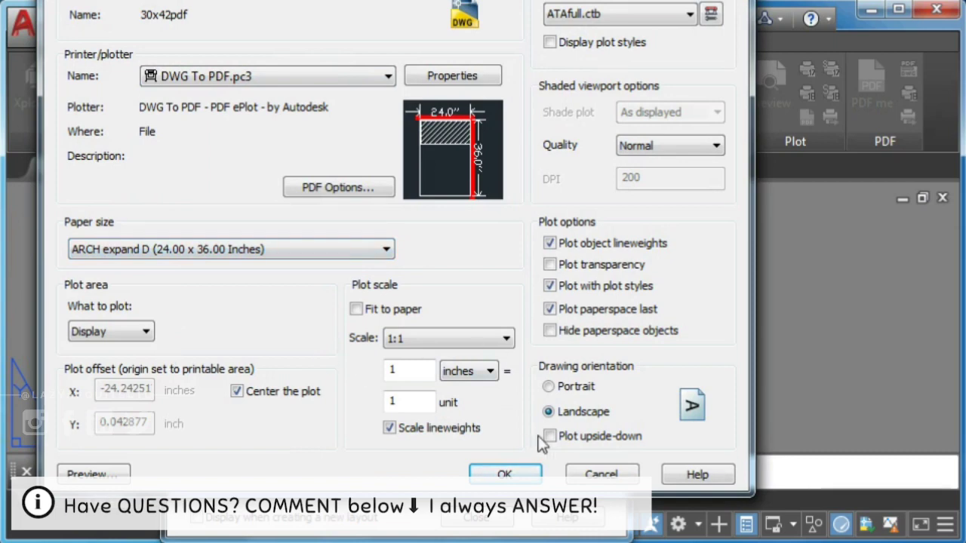
left_click(598, 475)
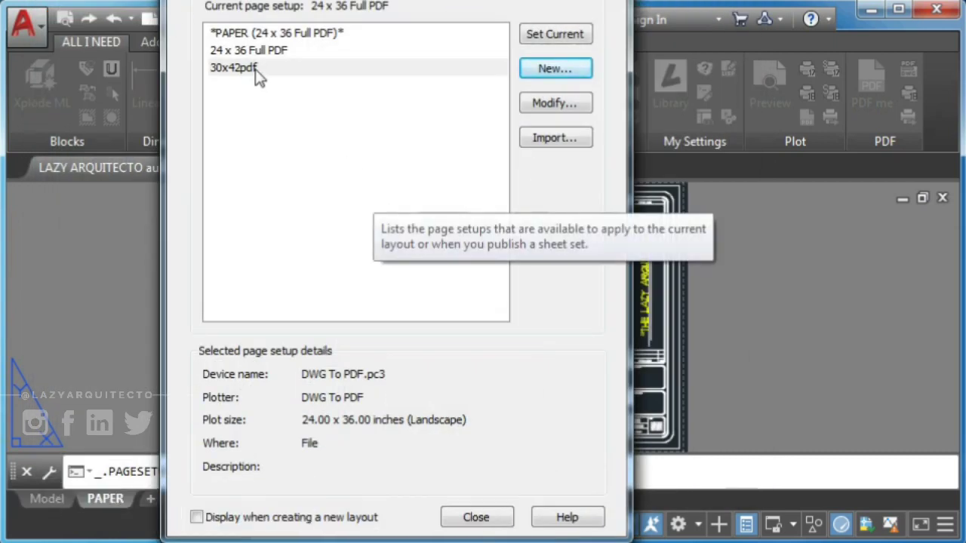
left_click(255, 69)
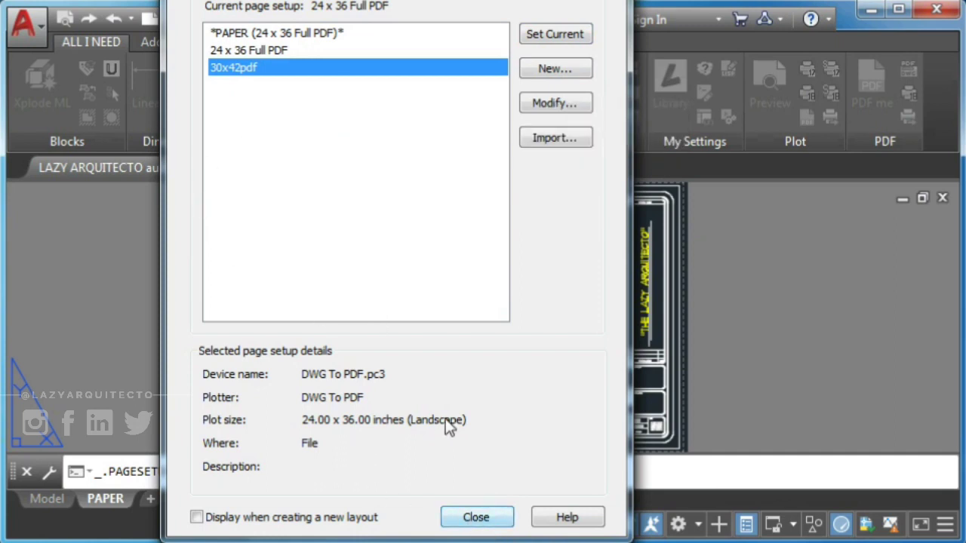
key("Delete")
key("Delete")
- Reopen the PAPER layout's Page Setup Manager and pick MY-TEMPLATE.dwg as the import source
left_click(477, 517)
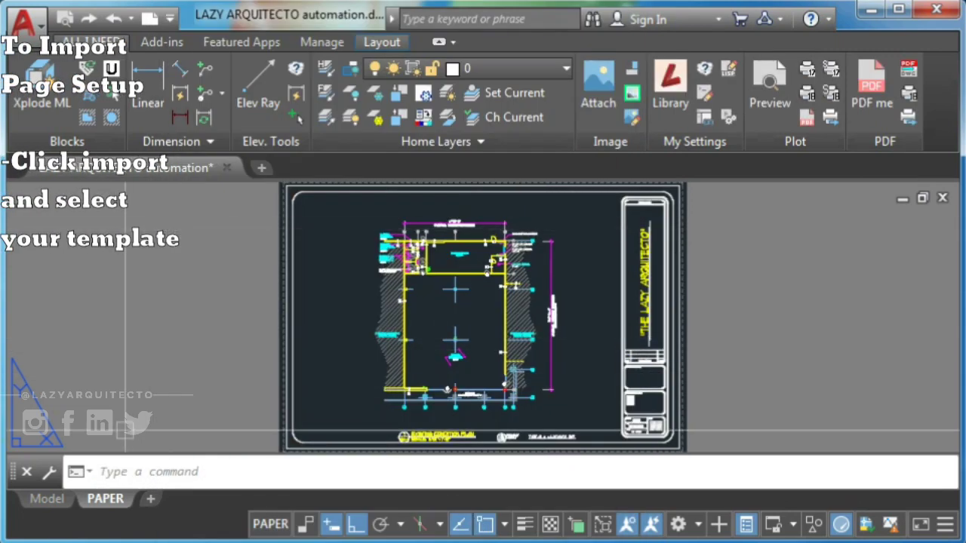
right_click(105, 499)
left_click(189, 347)
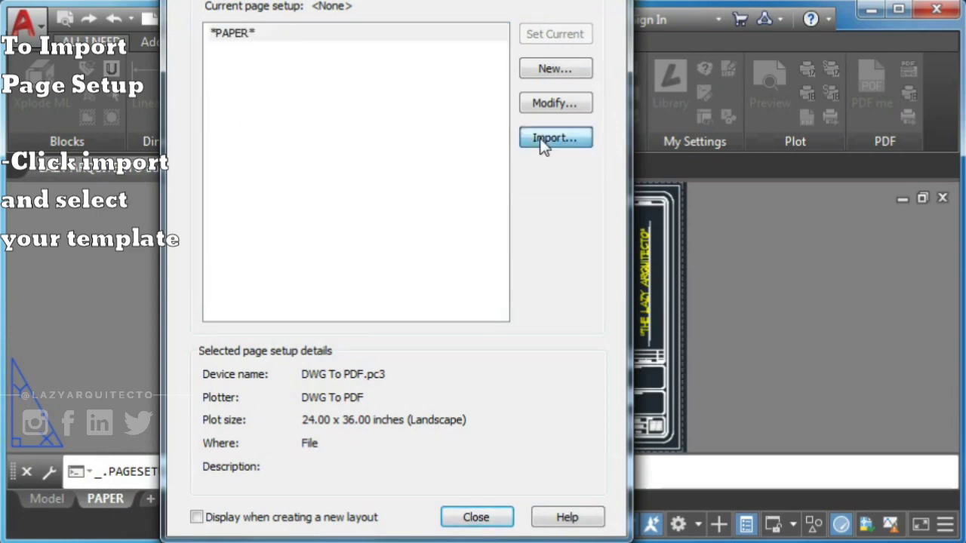
left_click(556, 138)
type("MY-TEMPLATE.dwg")
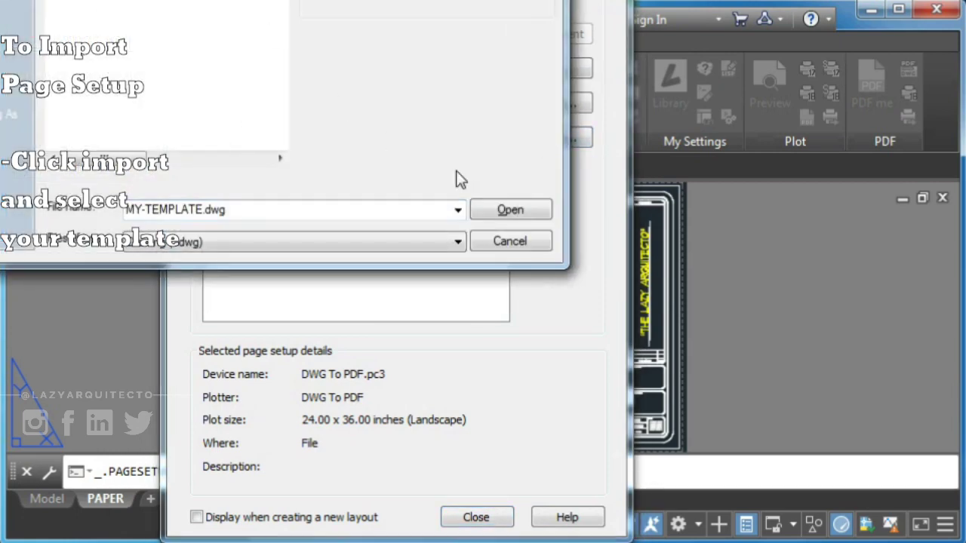
left_click(512, 211)
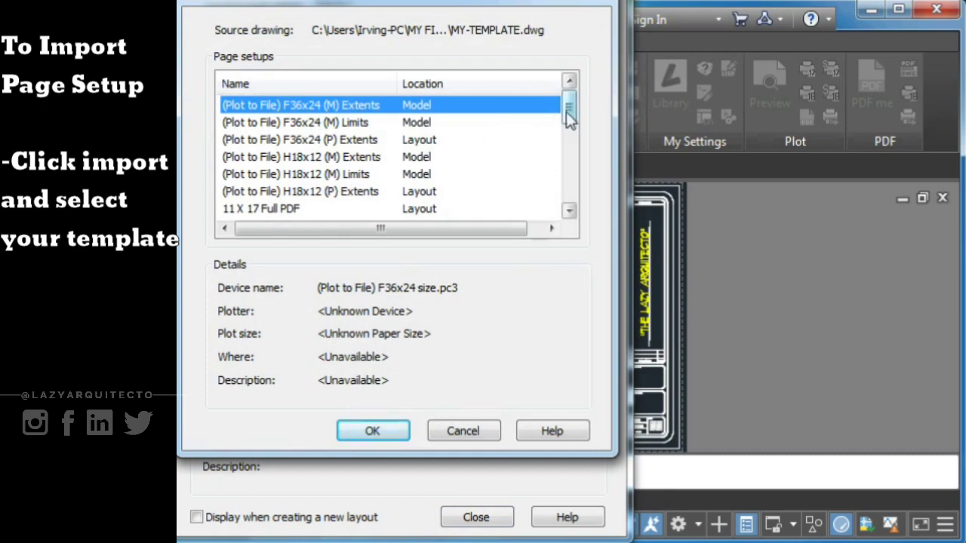
- Import the 11 X 17, 24 x 36, 36 x 48 and 30 x 42 Full PDF page setups
mouse_move(569, 112)
left_mouse_down()
mouse_move(567, 178)
mouse_move(567, 102)
left_mouse_up()
left_click_drag(467, 2, 808, 9)
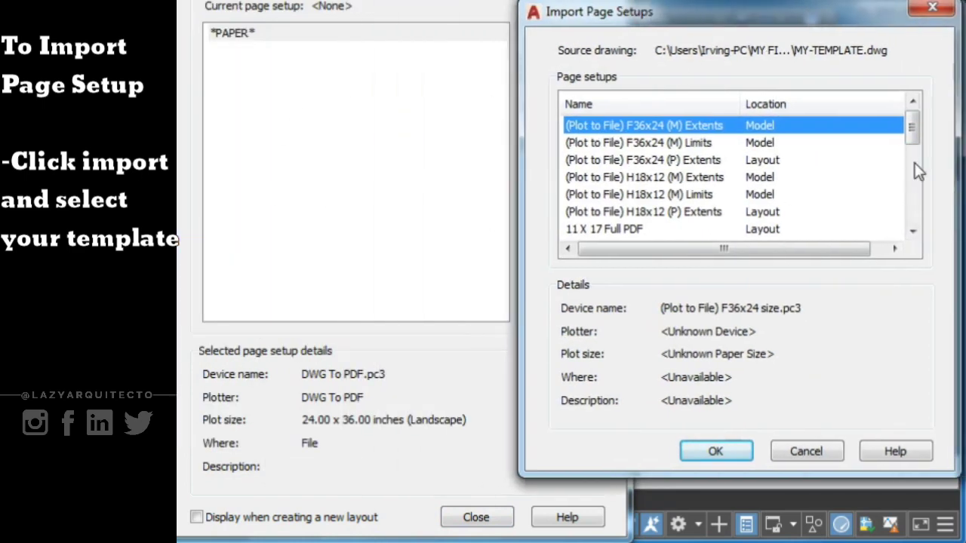
left_click_drag(914, 140, 912, 152)
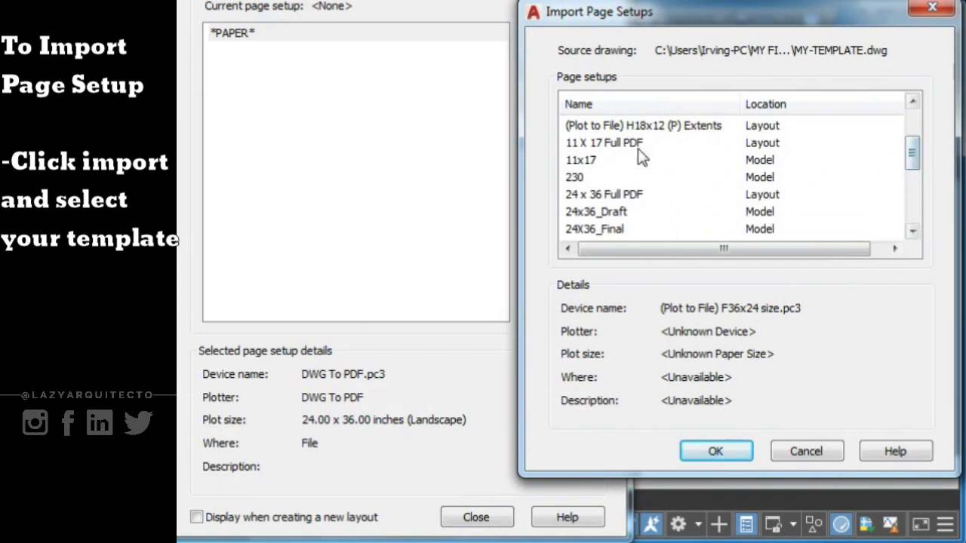
left_click(634, 151)
left_click(608, 195, "ctrl")
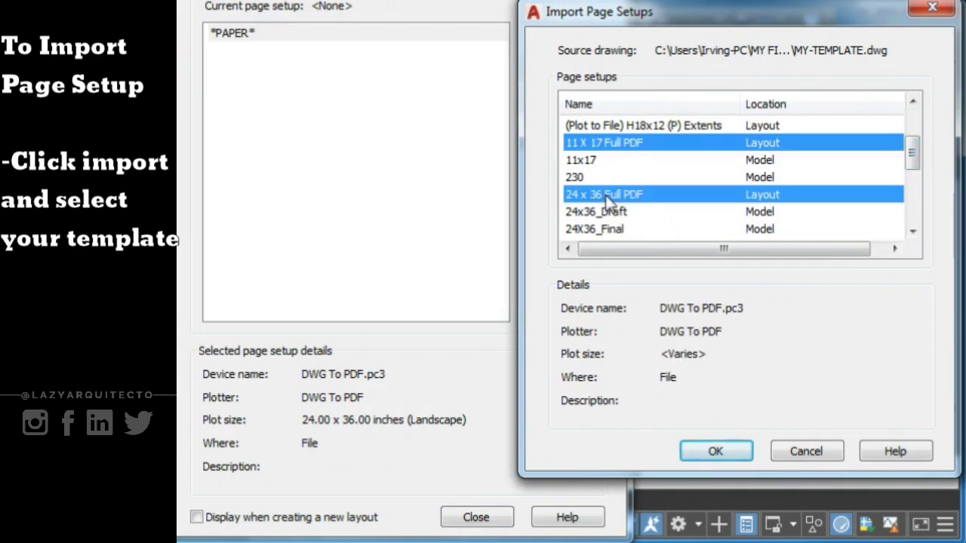
scroll(637, 211, "down", 1)
left_click(602, 213, "ctrl")
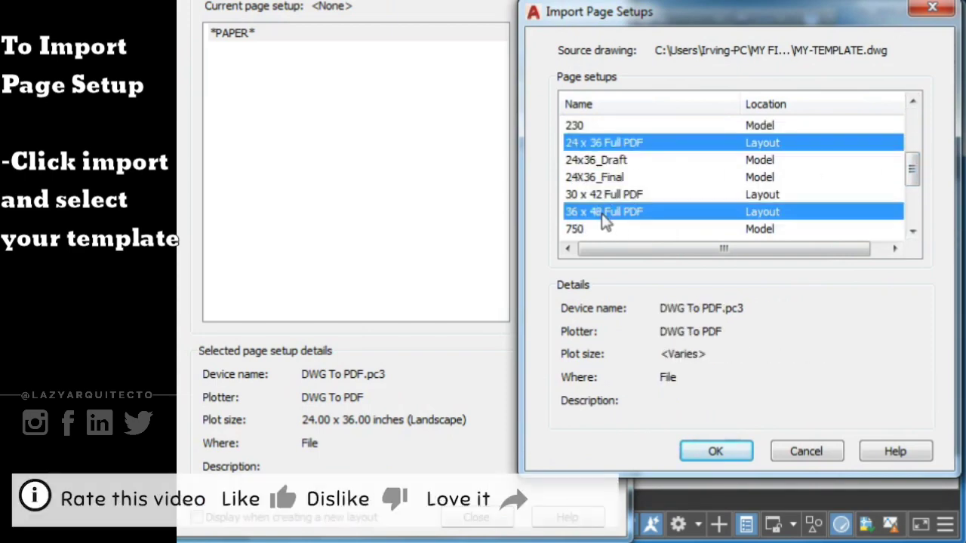
left_click(619, 197, "ctrl")
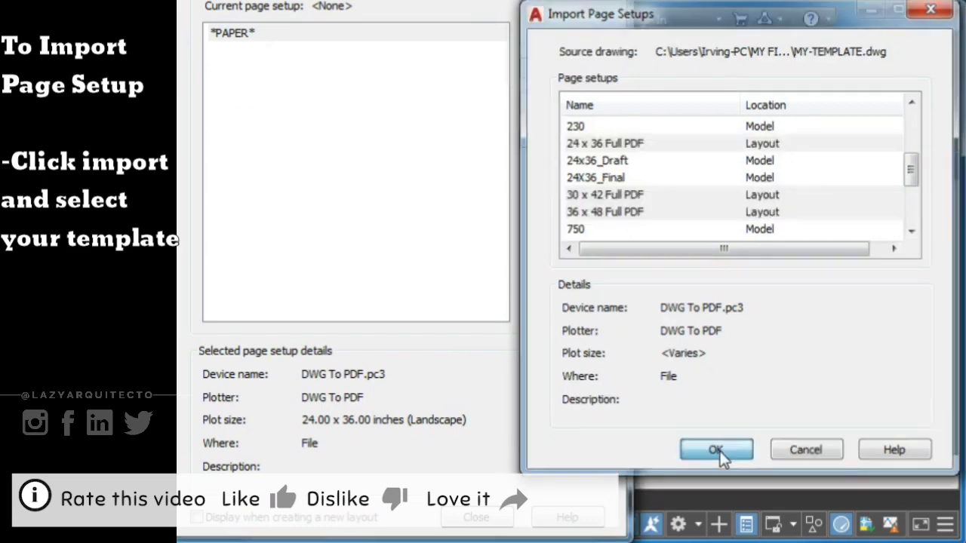
left_click(718, 451)
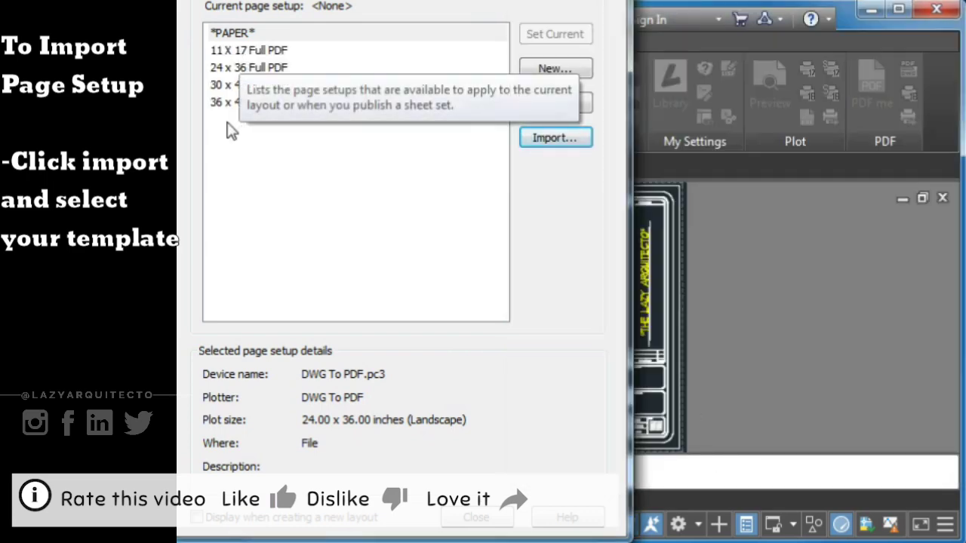
- Make 24 x 36 Full PDF the current page setup and close the manager
left_click(252, 71)
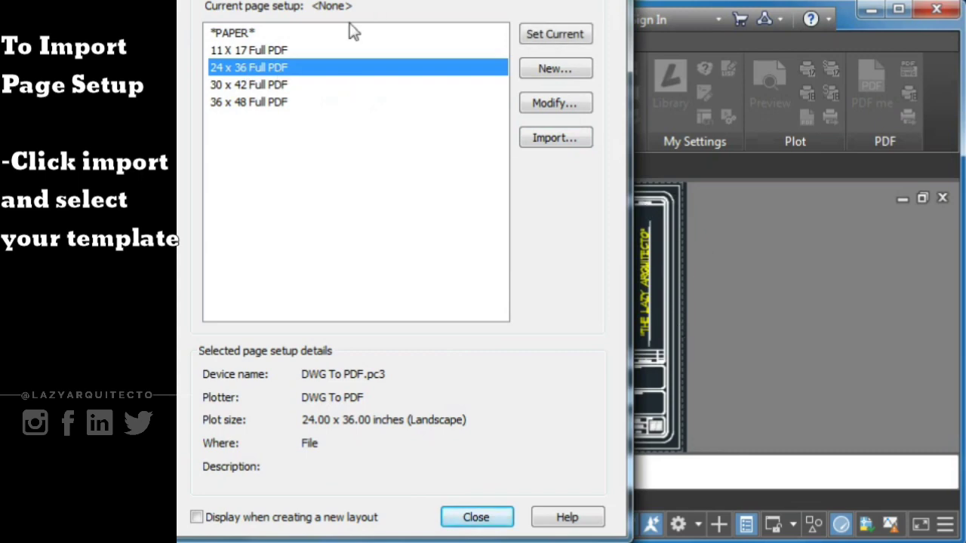
left_click(542, 39)
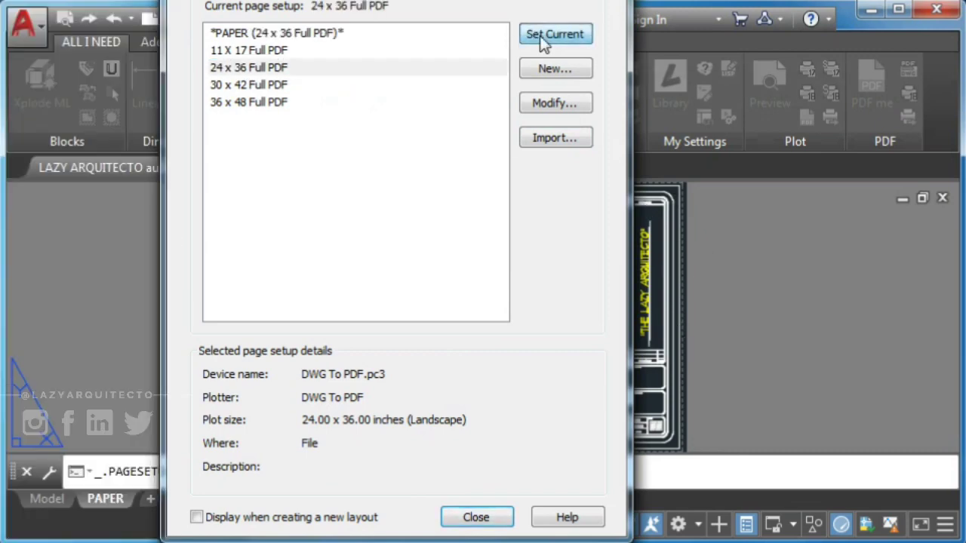
left_click(462, 517)
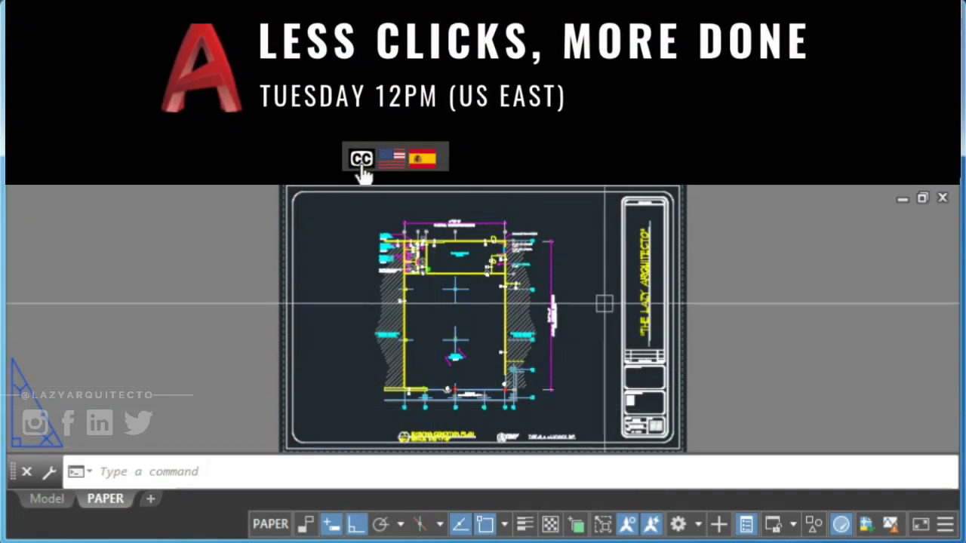